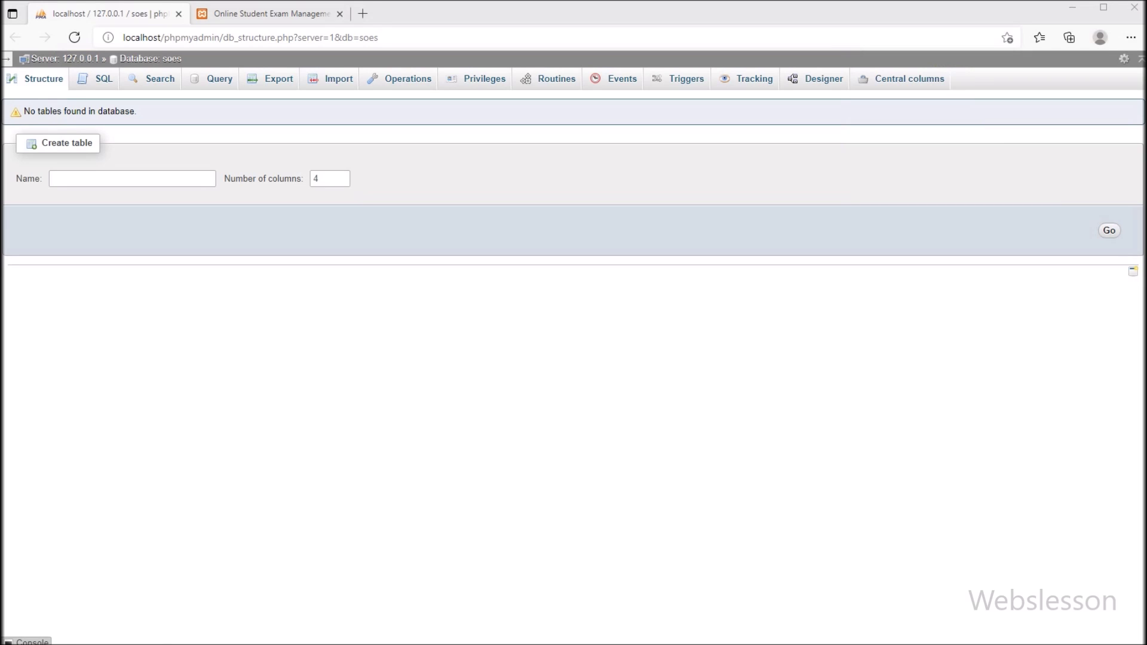
# Highlight the name of the newly created soes database
pyautogui.doubleClick(172, 58)
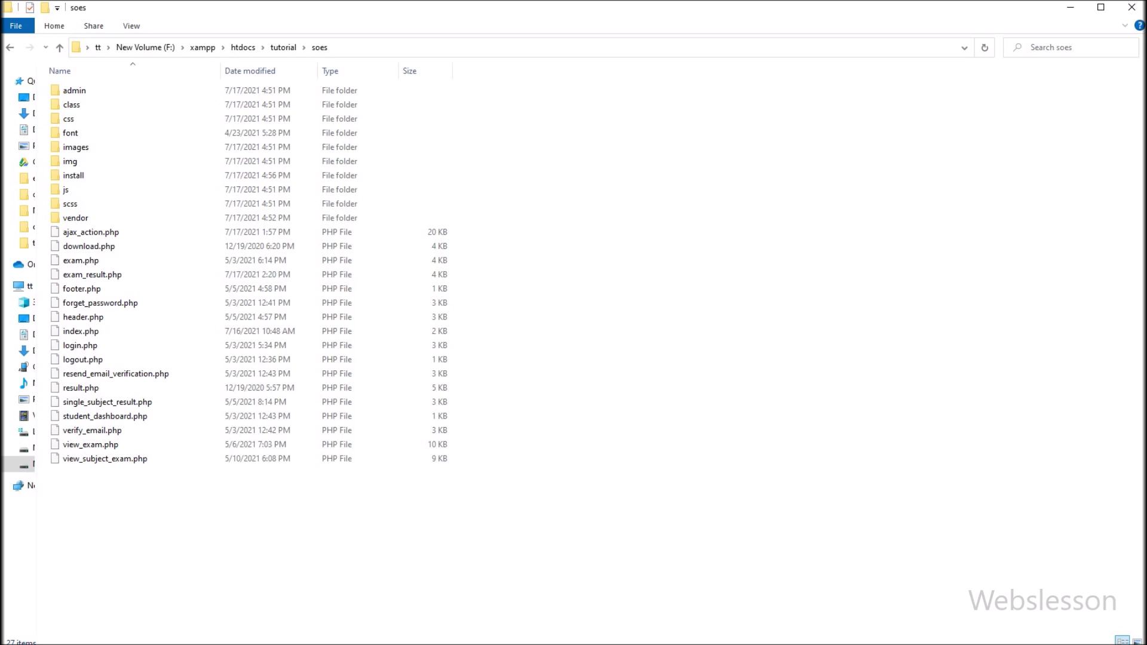
# Copy 'tutorial\soes' from the Explorer address bar and return to the browser
pyautogui.click(538, 48)
pyautogui.click(166, 48)
pyautogui.moveTo(150, 48); pyautogui.dragTo(196, 48)
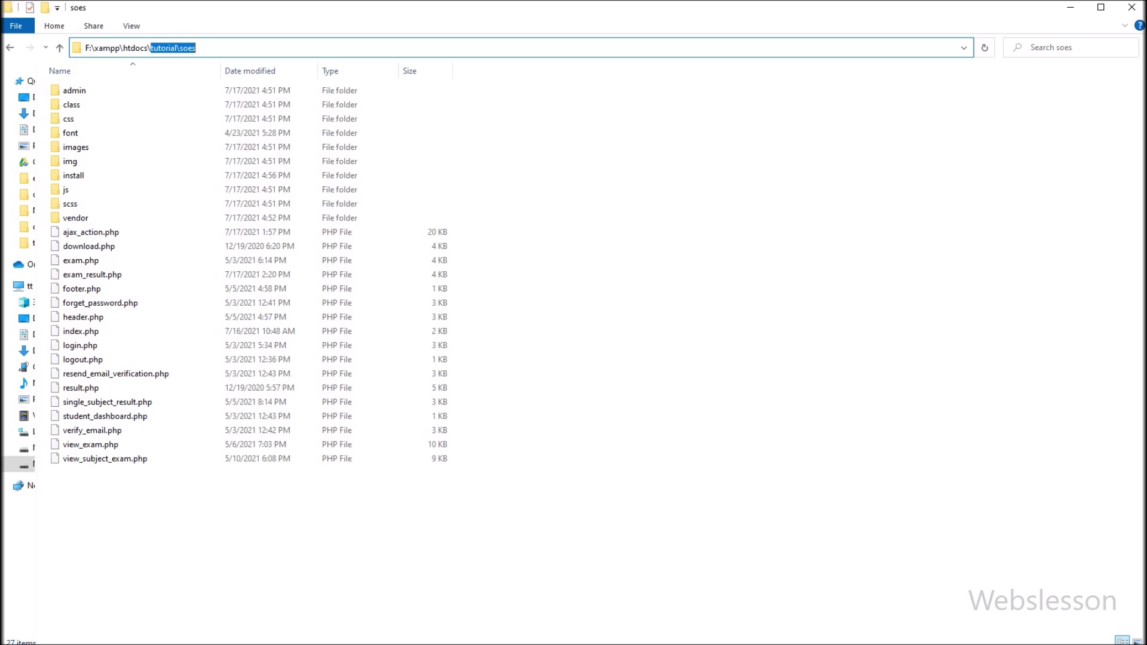
pyautogui.hotkey('alt', 'Tab')
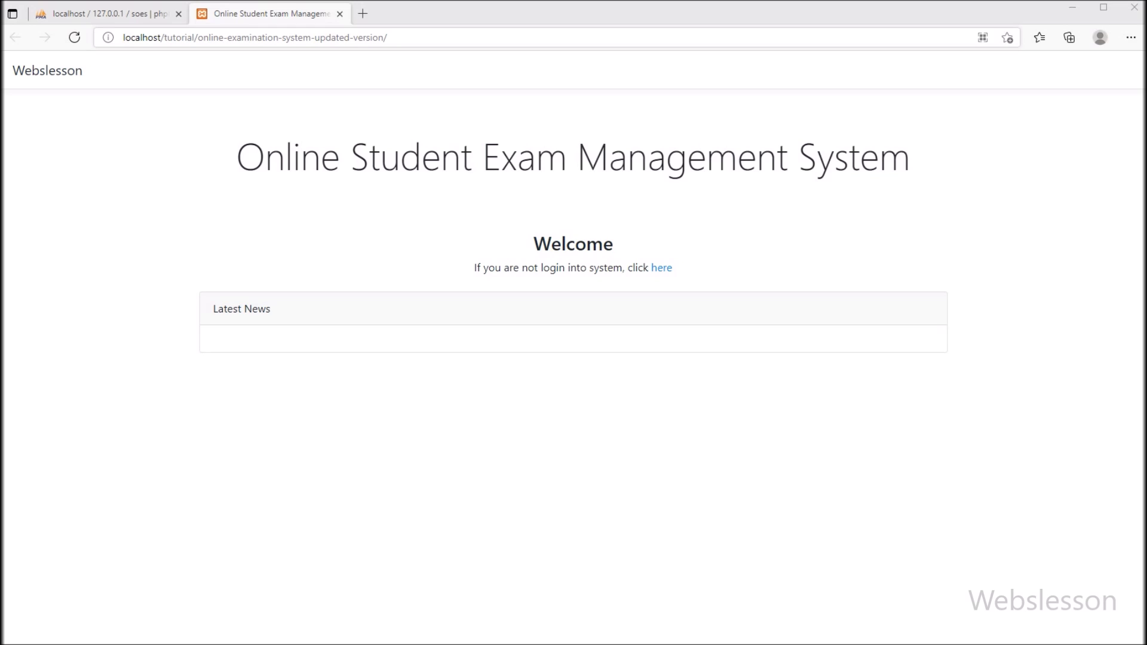
# Load localhost/tutorial/soes/ and look over the database setup page headings
pyautogui.hotkey('ctrl', 'a')
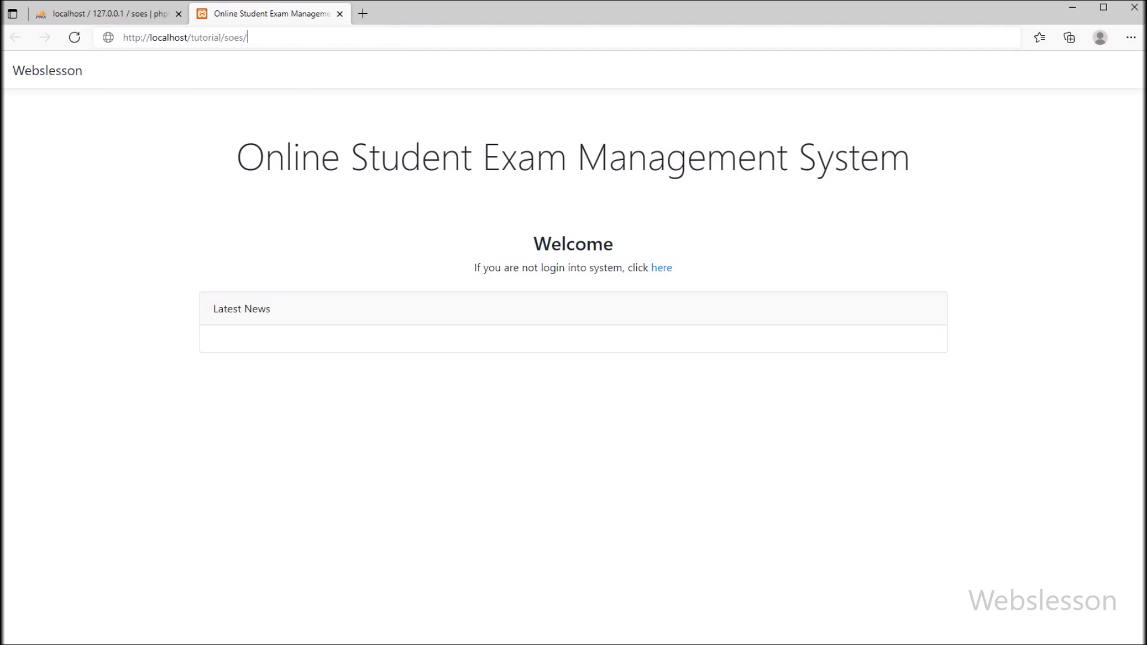
pyautogui.write('localhost/tutorial/soes/')
pyautogui.press('Return')
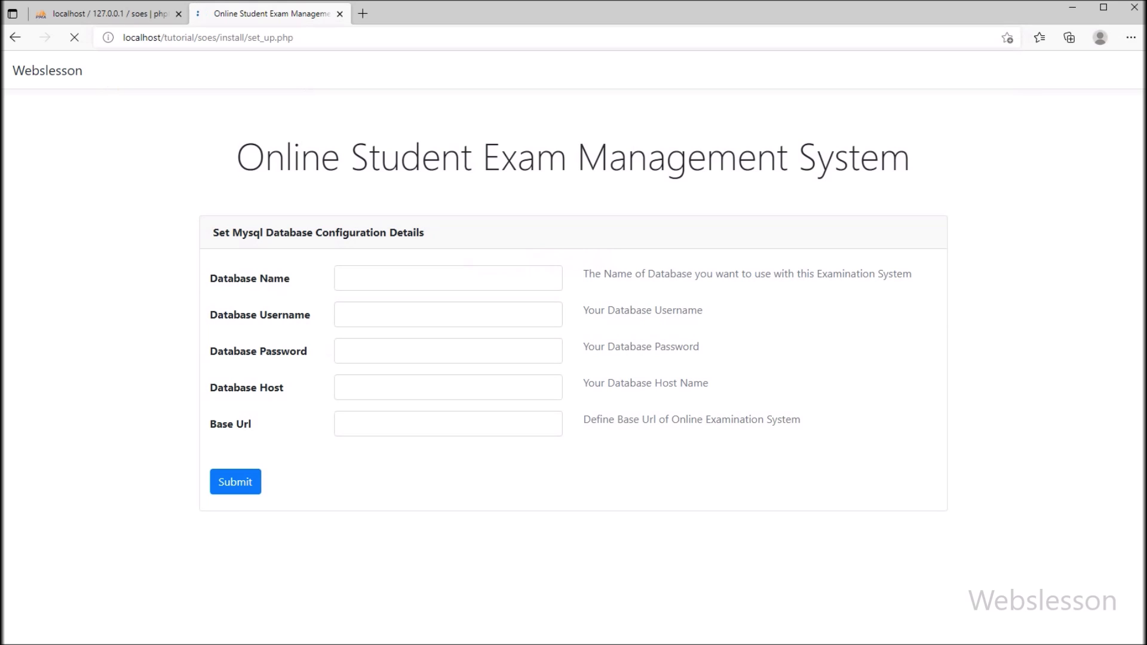
pyautogui.click(208, 37)
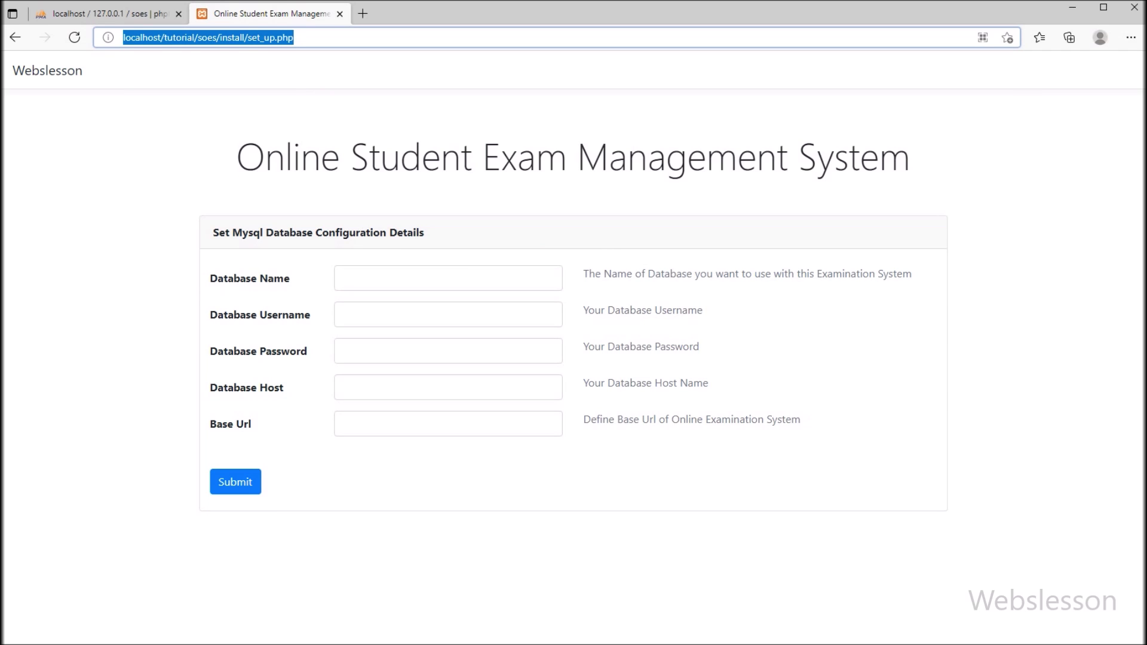
pyautogui.moveTo(237, 156); pyautogui.dragTo(910, 157)
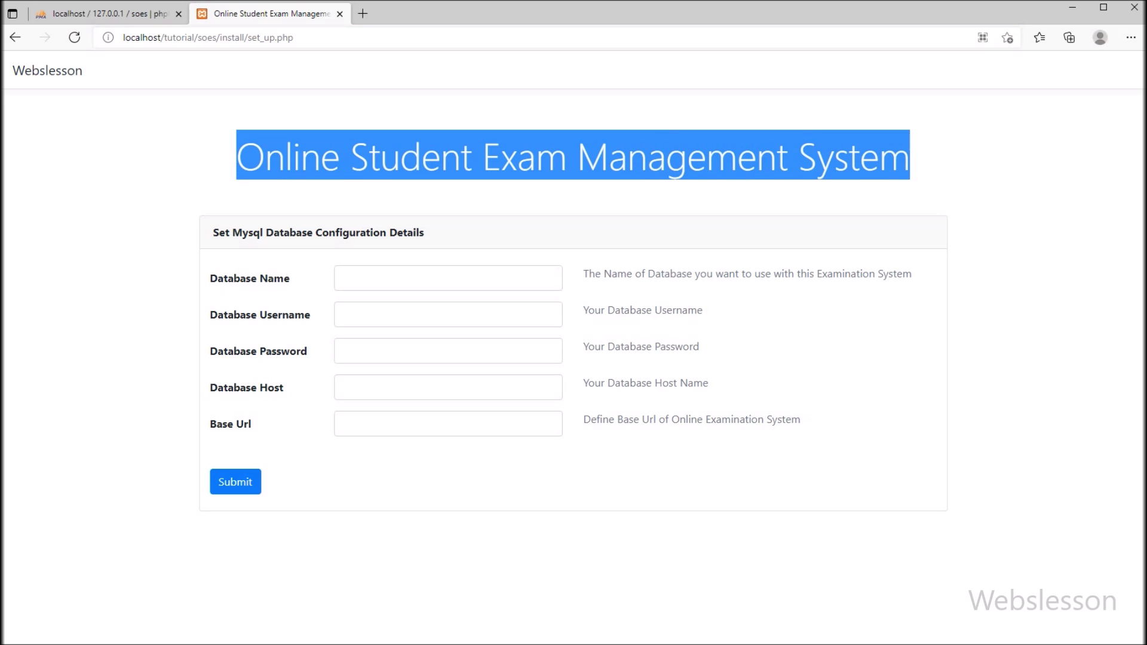
pyautogui.moveTo(213, 232); pyautogui.dragTo(424, 233)
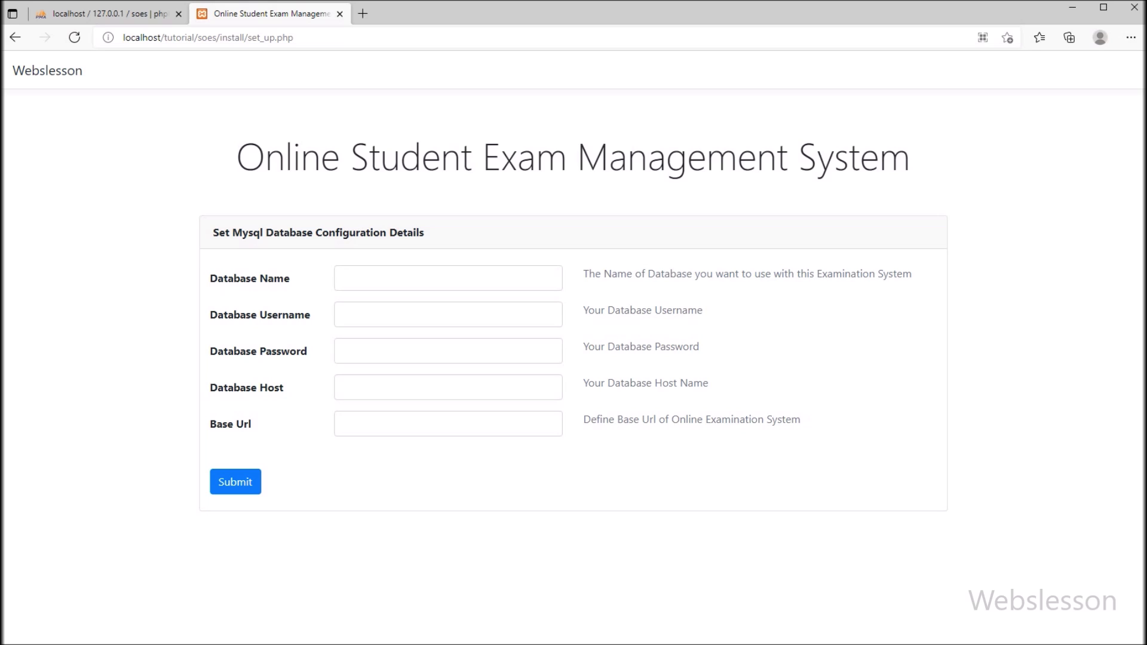
# Submit database soes, user root, blank password, host localhost and the pasted base URL
pyautogui.click(448, 278)
pyautogui.write('soes')
pyautogui.press('Tab')
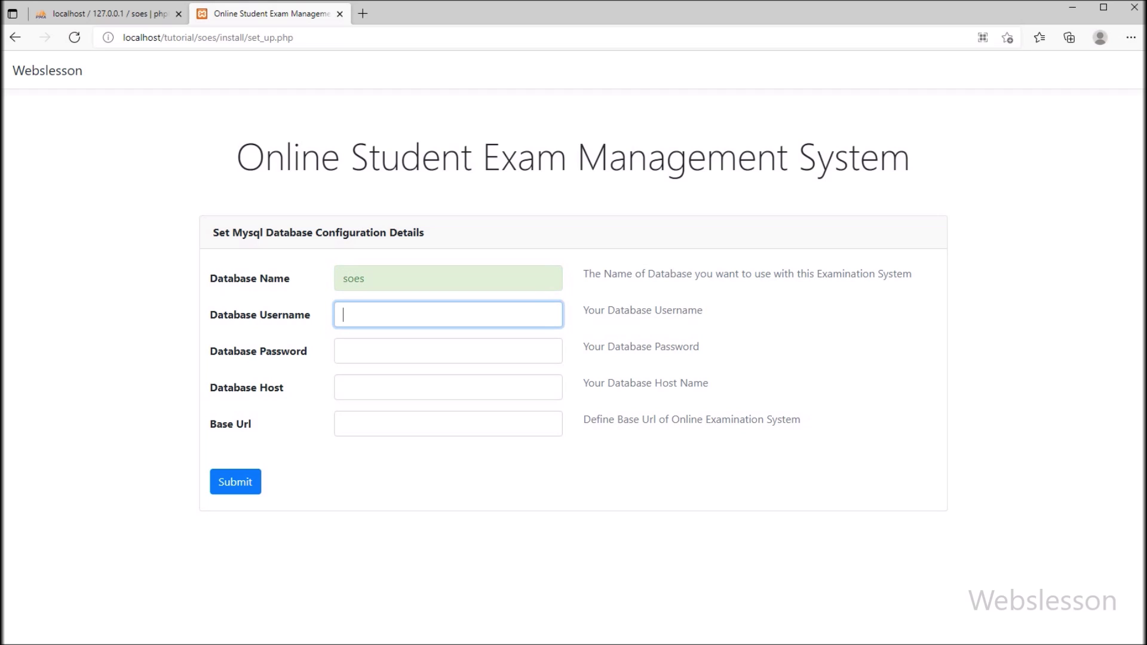
pyautogui.write('root')
pyautogui.press('Tab')
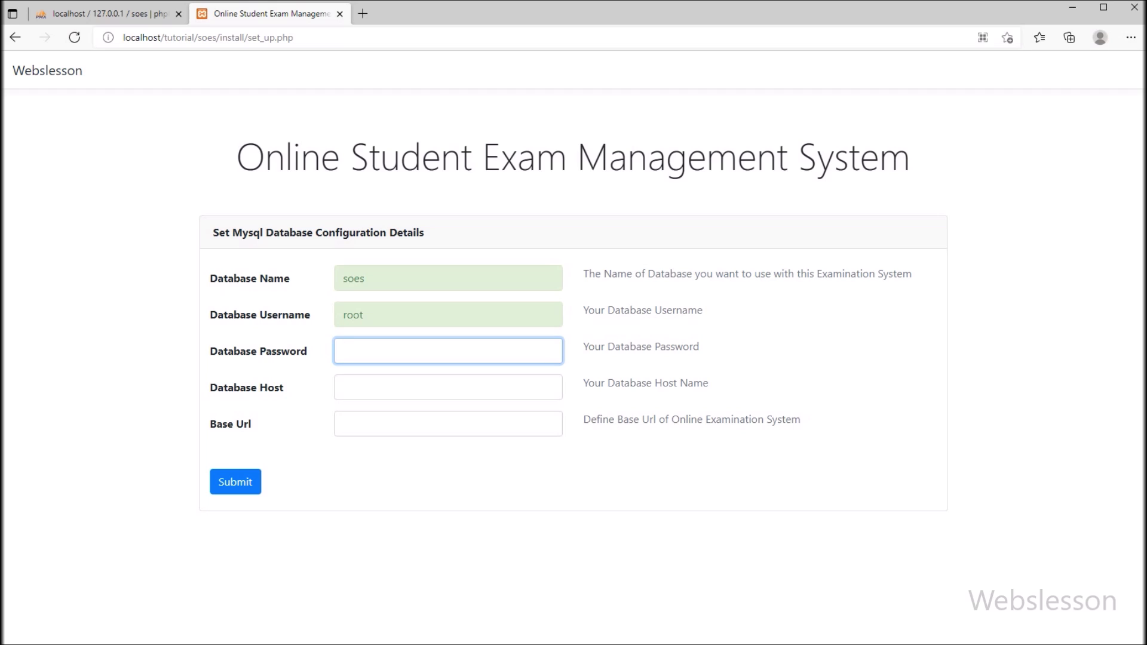
pyautogui.press('Tab')
pyautogui.write('localhost')
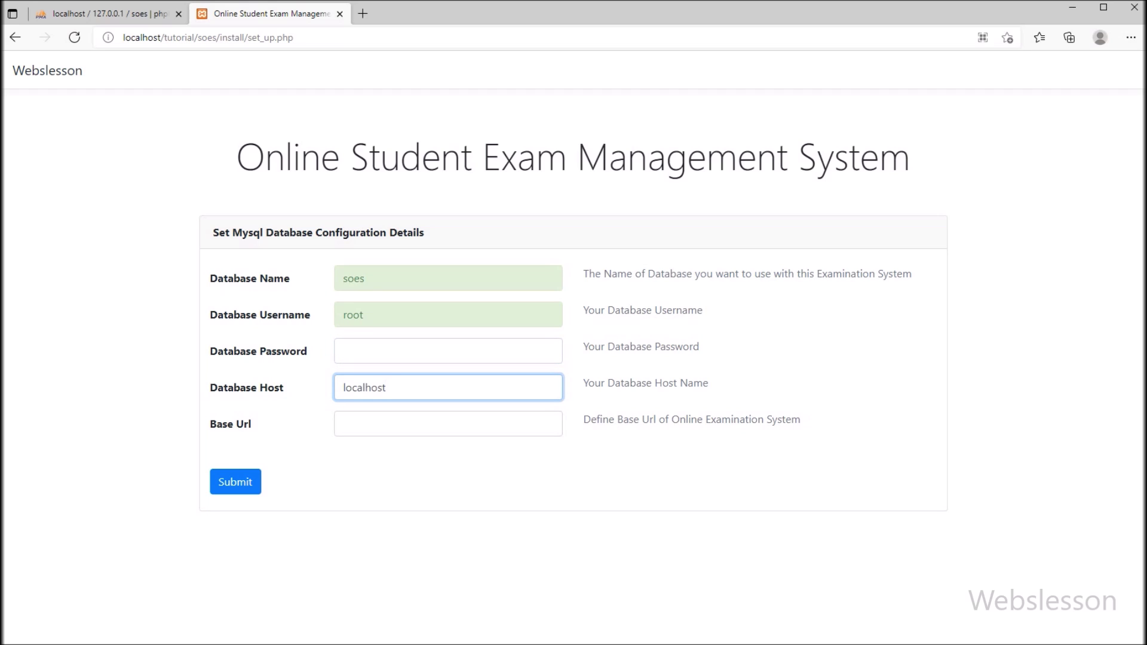
pyautogui.press('Tab')
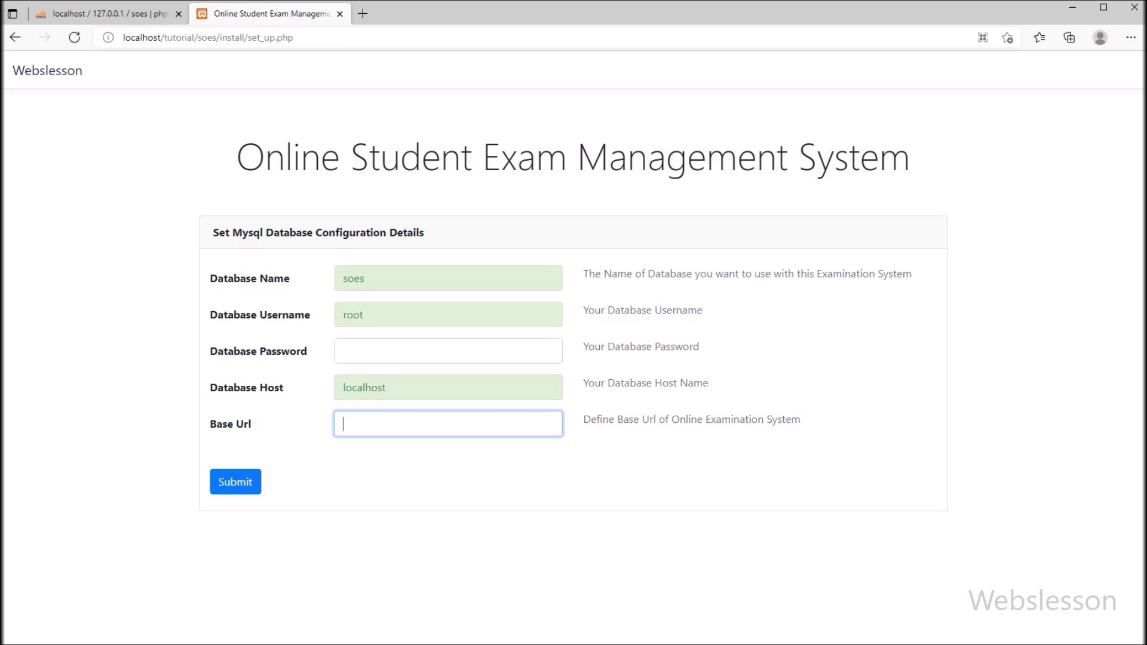
pyautogui.write('http://localhost/tutorial/soes/')
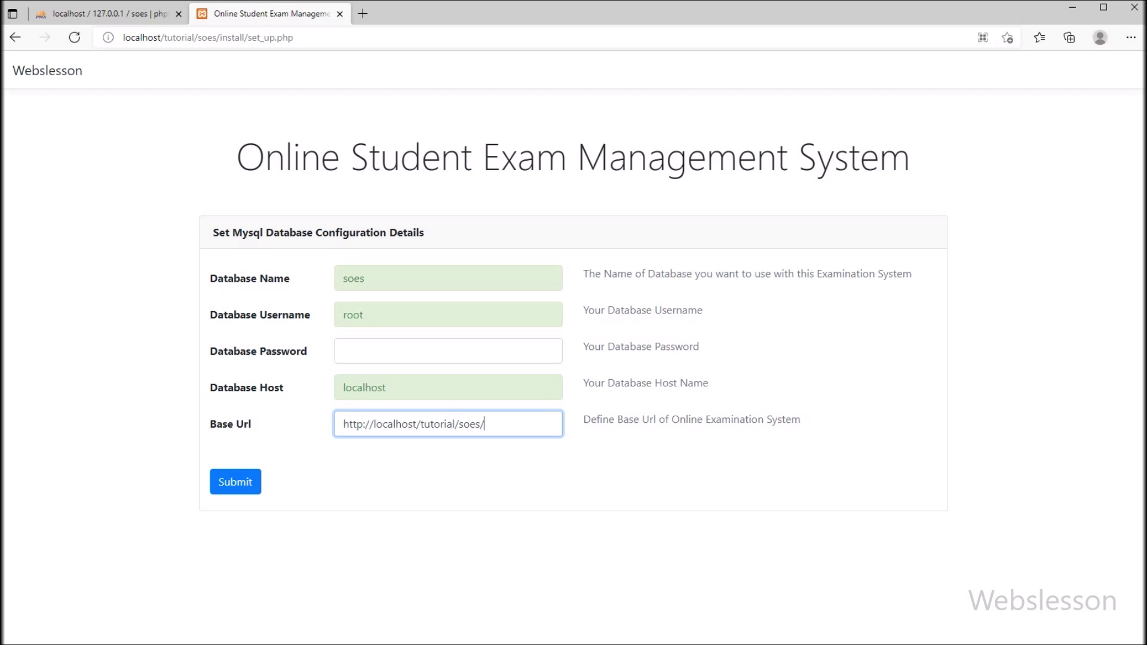
pyautogui.hotkey('alt', 'Tab')
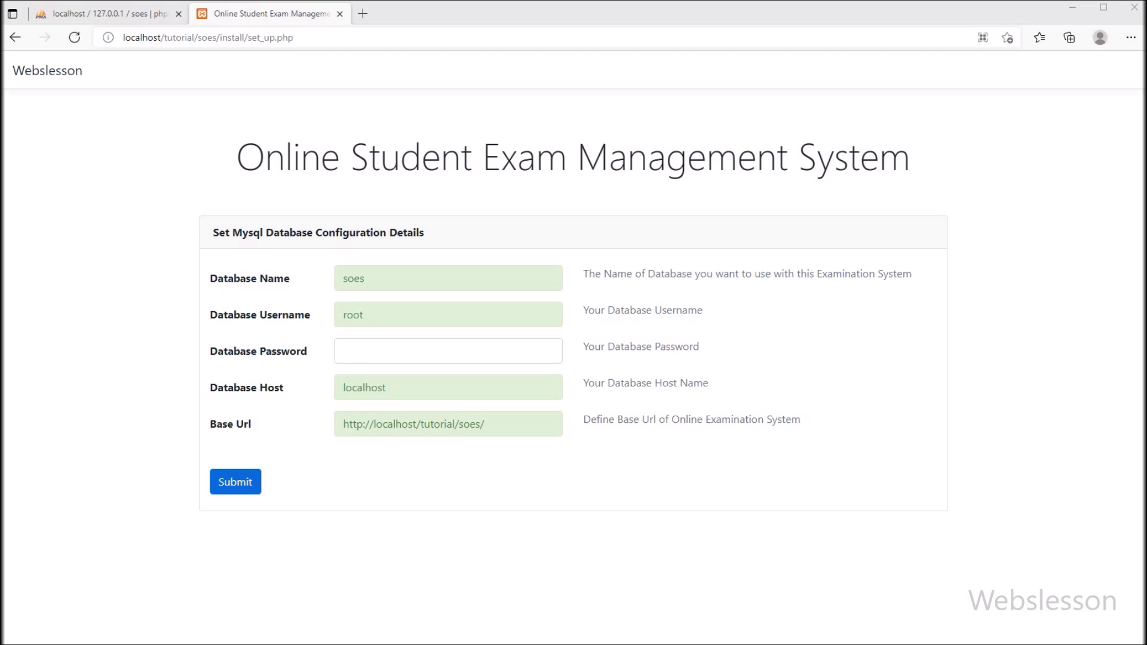
pyautogui.click(235, 481)
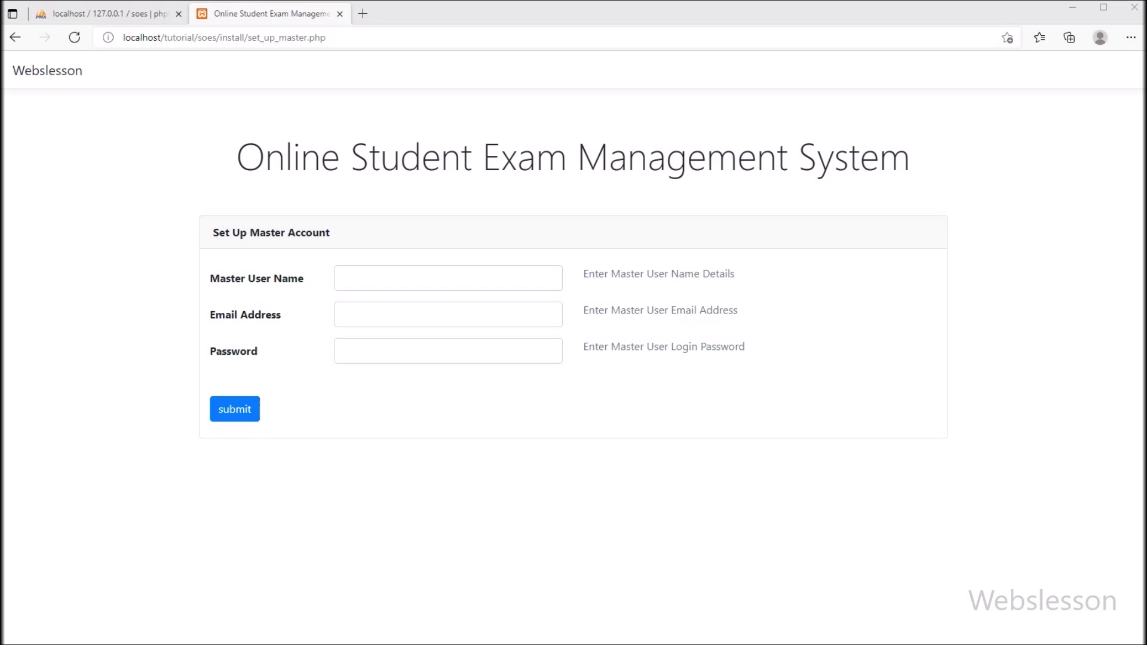
# Enter the master user's name, e-mail address and password, fixing typos, and submit
pyautogui.tripleClick(572, 156)
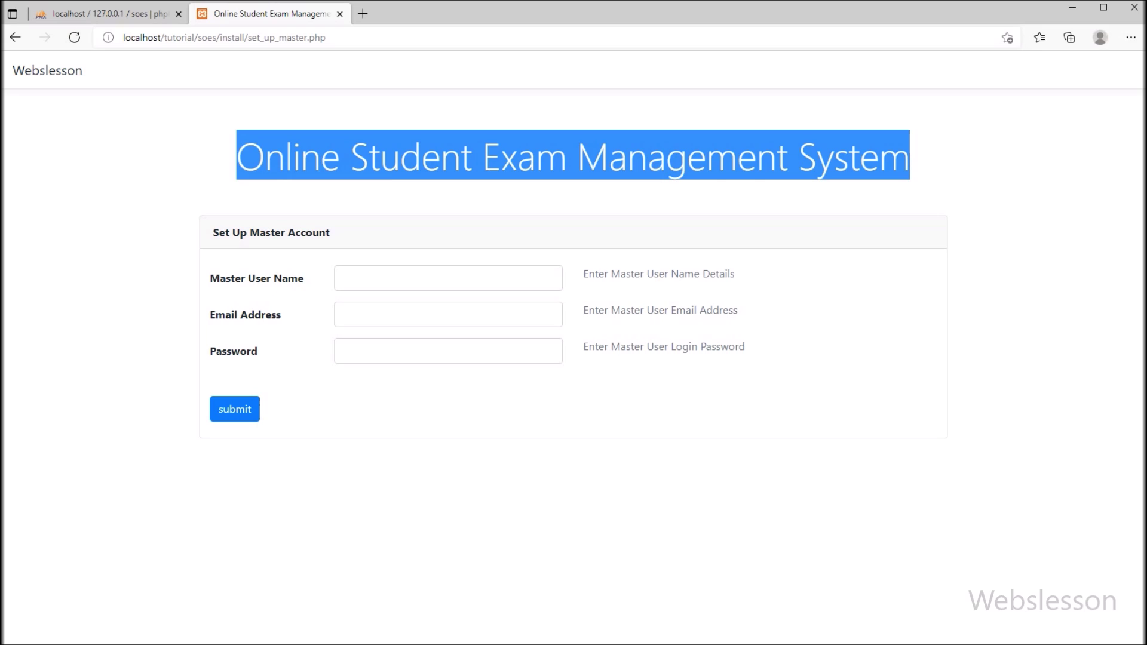
pyautogui.tripleClick(272, 232)
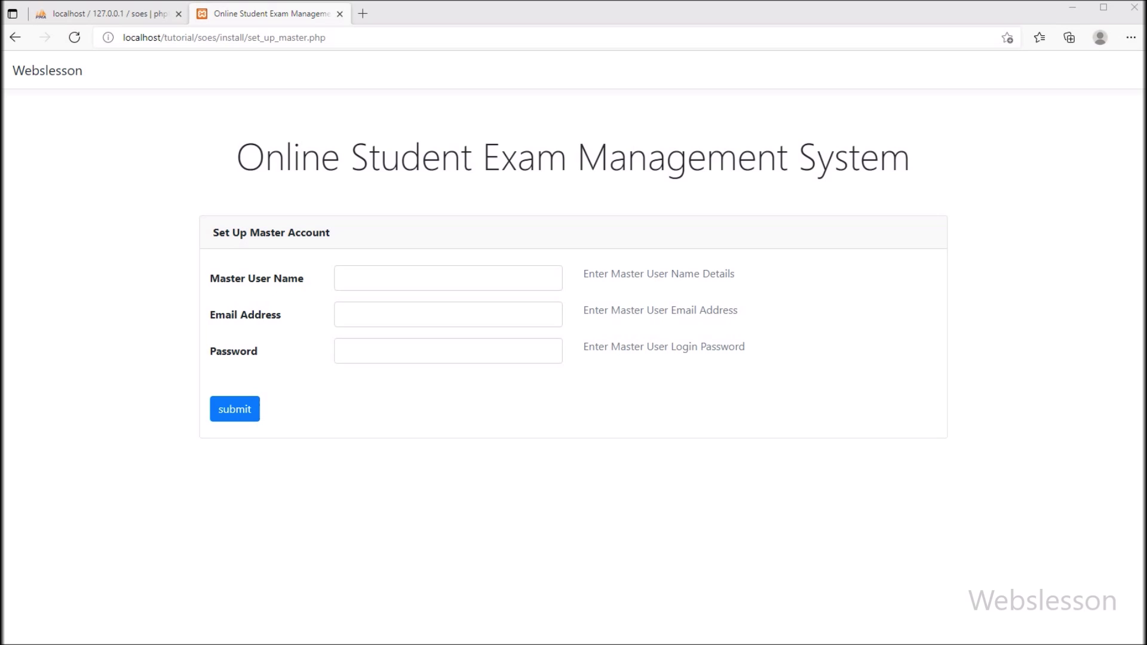
pyautogui.click(448, 278)
pyautogui.write('J')
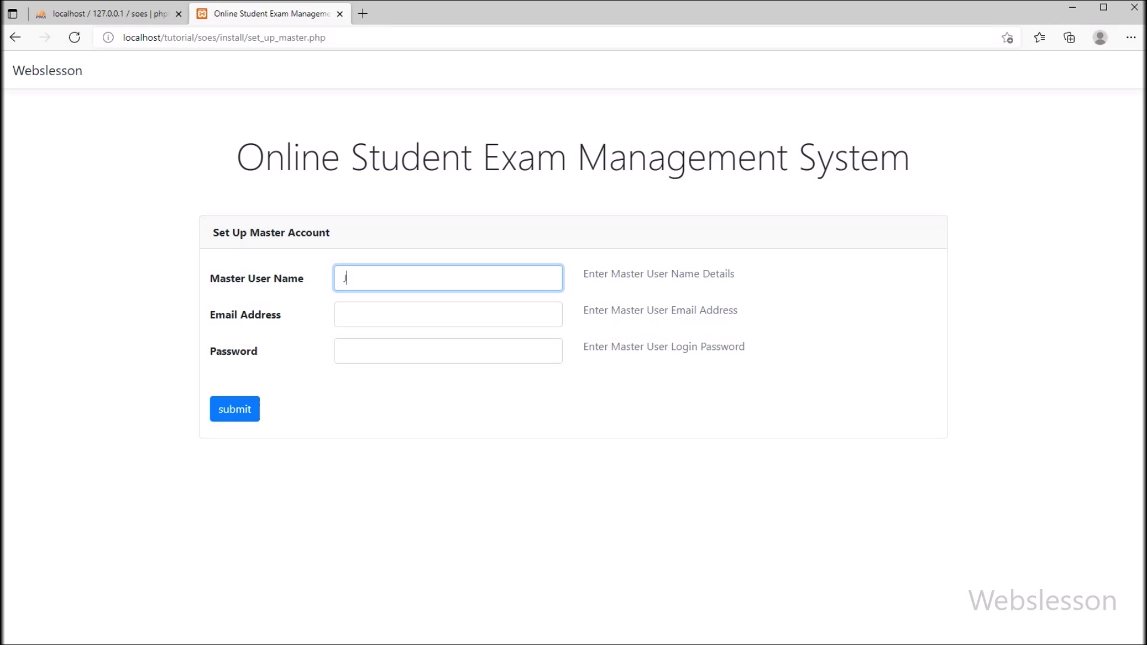
pyautogui.write('ohn Smithq')
pyautogui.press('BackSpace')
pyautogui.click(448, 314)
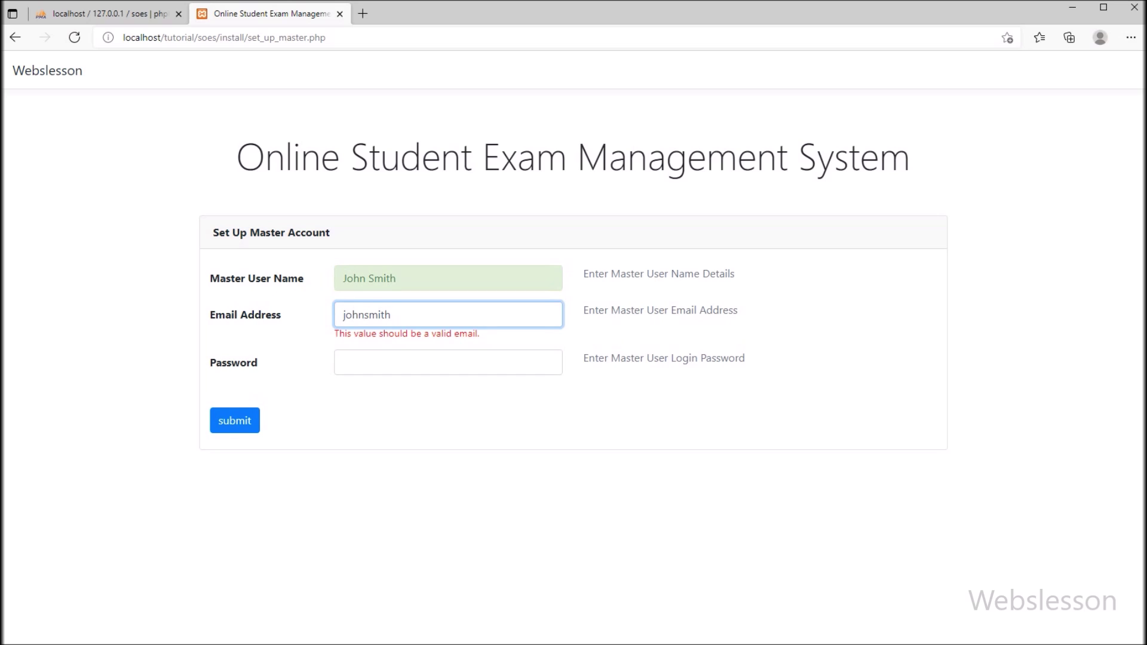
pyautogui.press('Tab')
pyautogui.write('12345678')
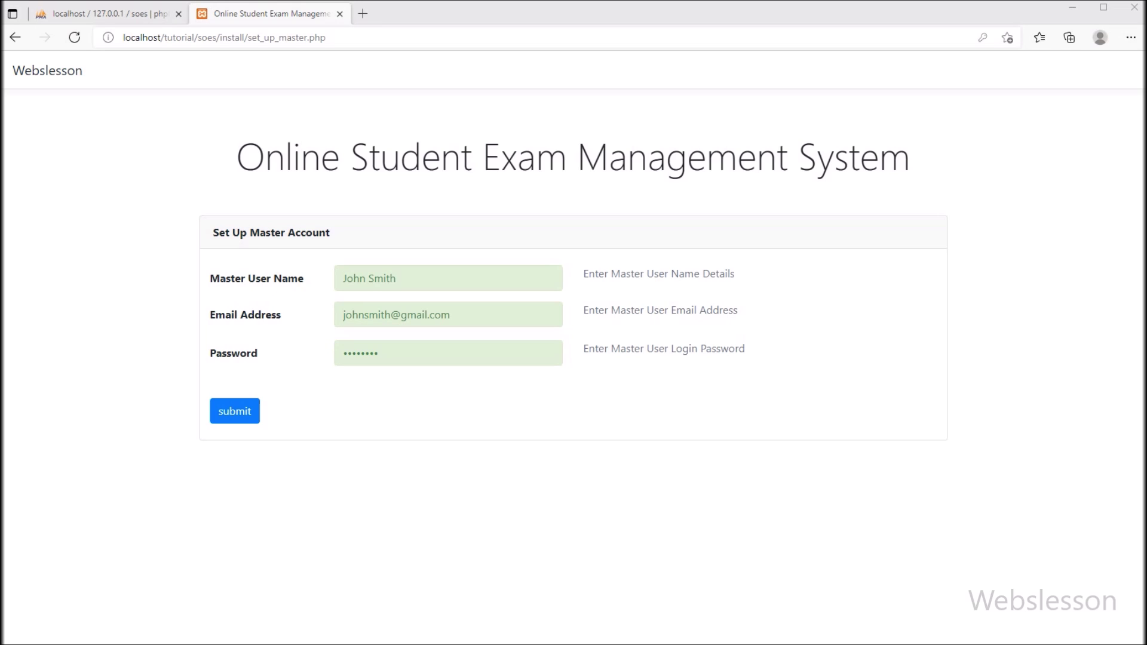
pyautogui.click(235, 411)
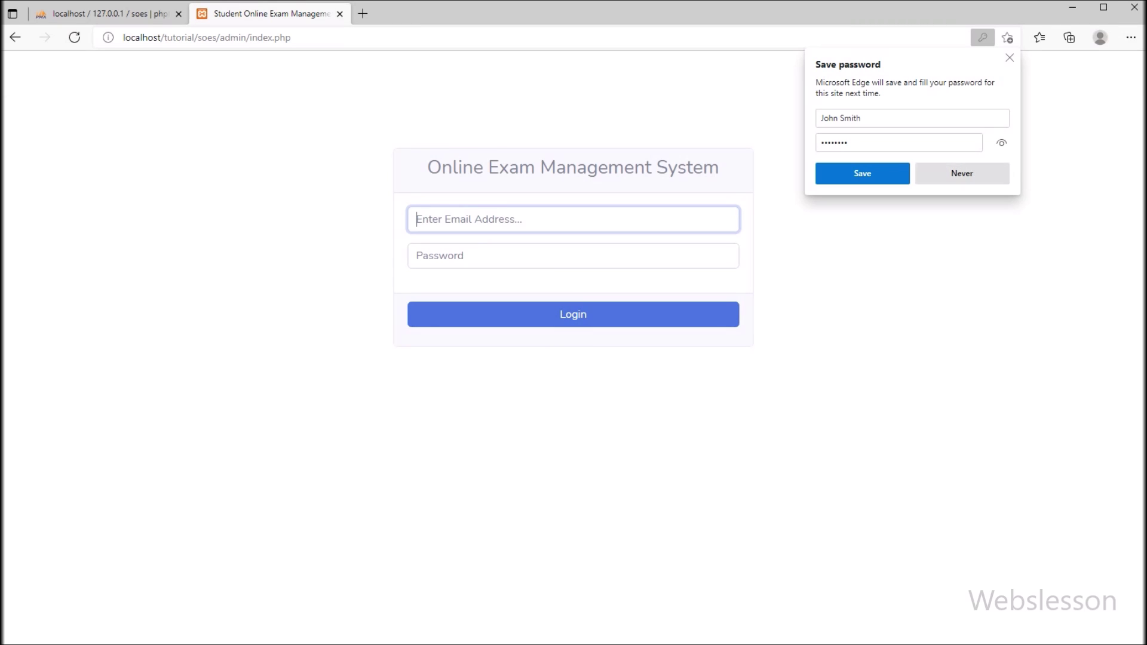
# Decline Edge's password saving, then log in with the saved admin e-mail and password
pyautogui.click(961, 173)
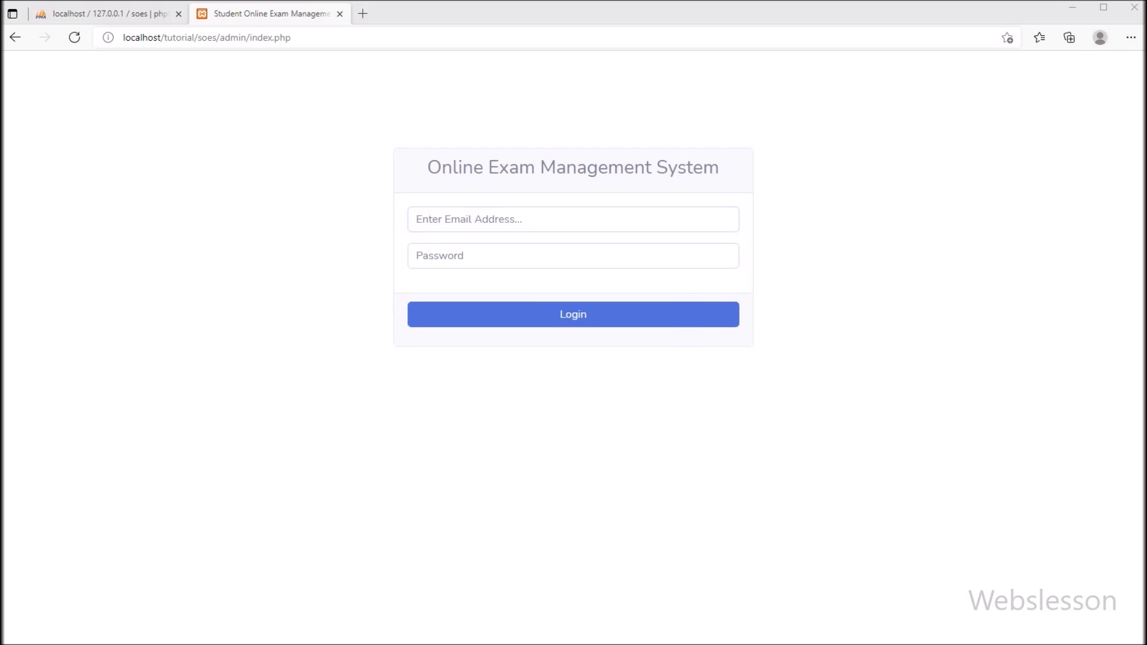
pyautogui.click(418, 219)
pyautogui.write('john')
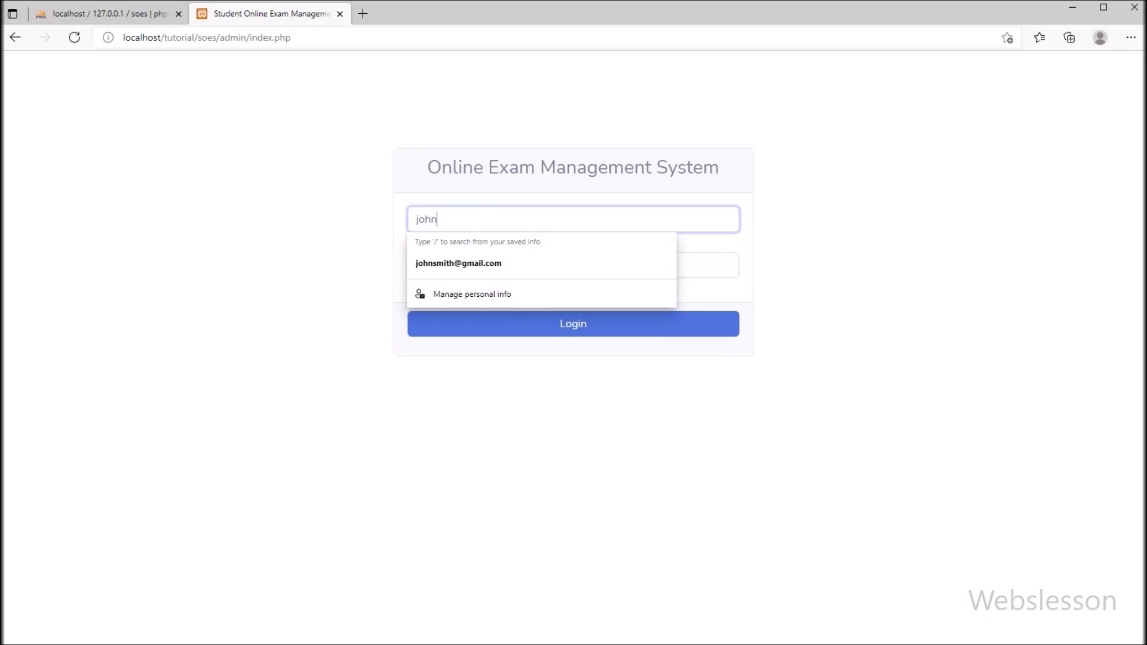
pyautogui.press('Down')
pyautogui.press('Return')
pyautogui.press('Tab')
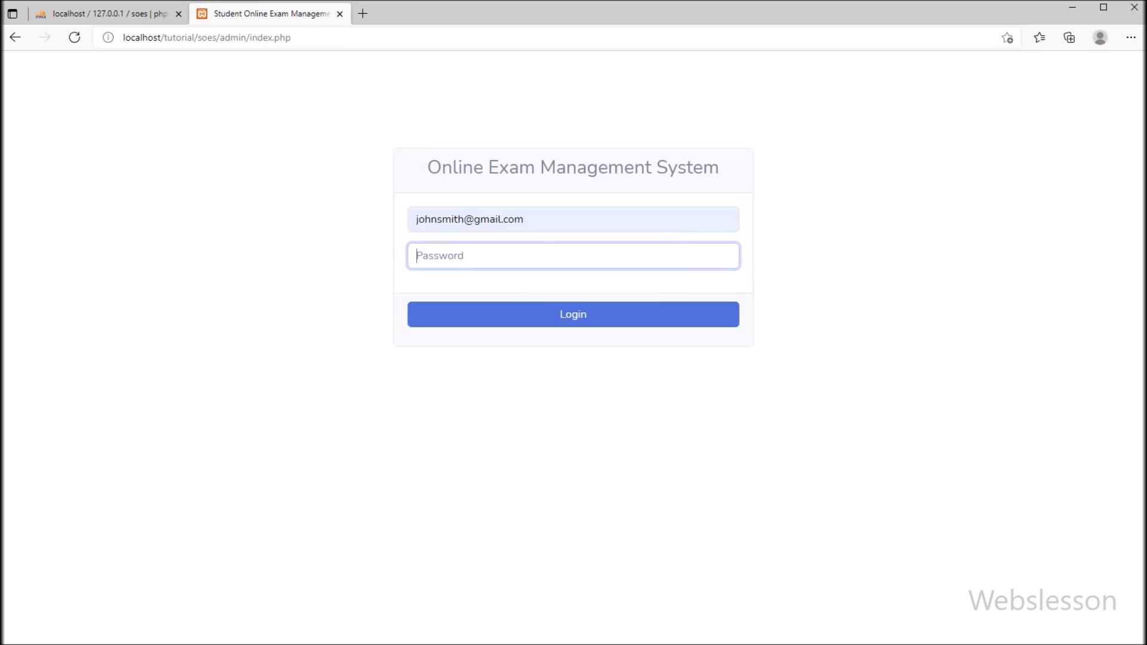
pyautogui.write('password')
pyautogui.press('Return')
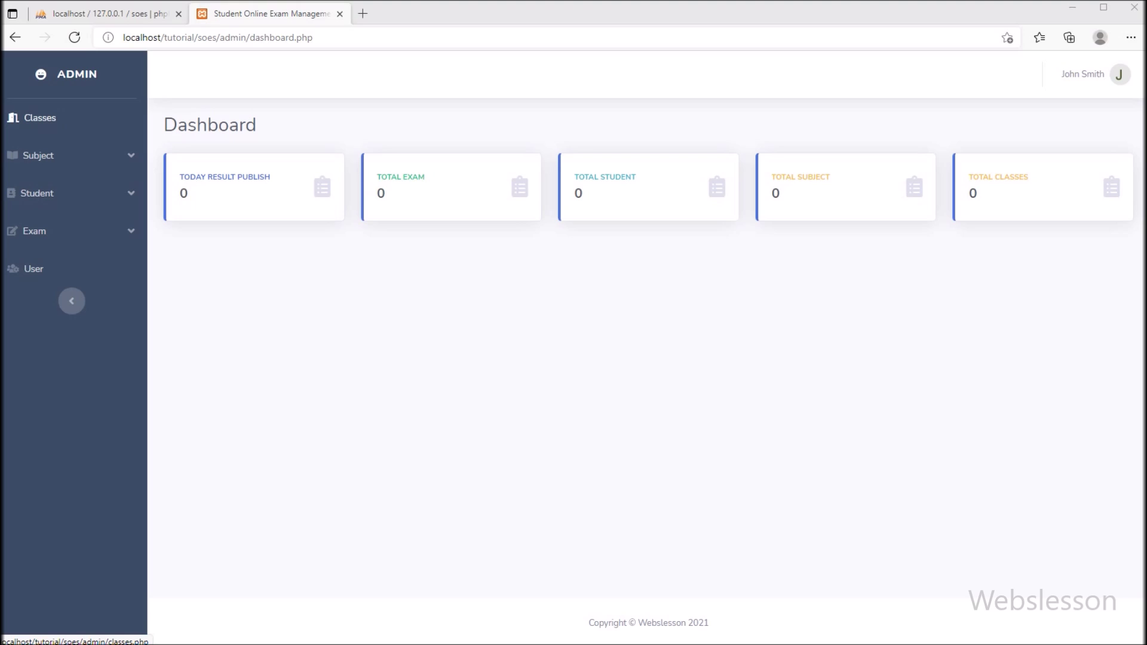
# Create the class 'Computer Science 2021' in Classes Management
pyautogui.click(39, 118)
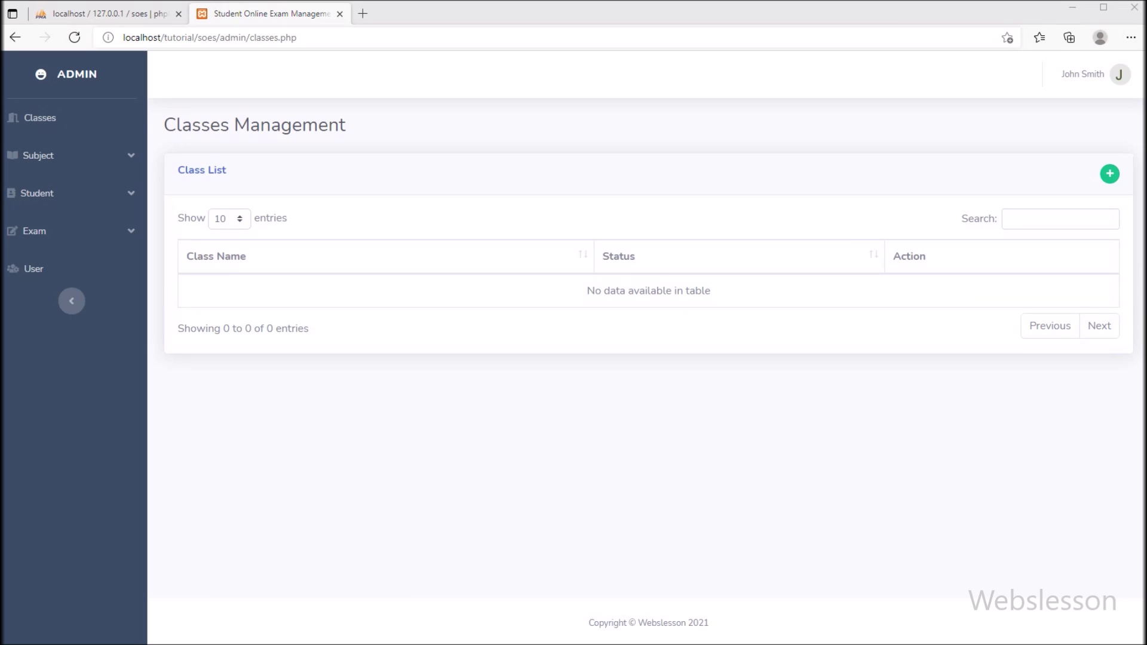
pyautogui.tripleClick(254, 125)
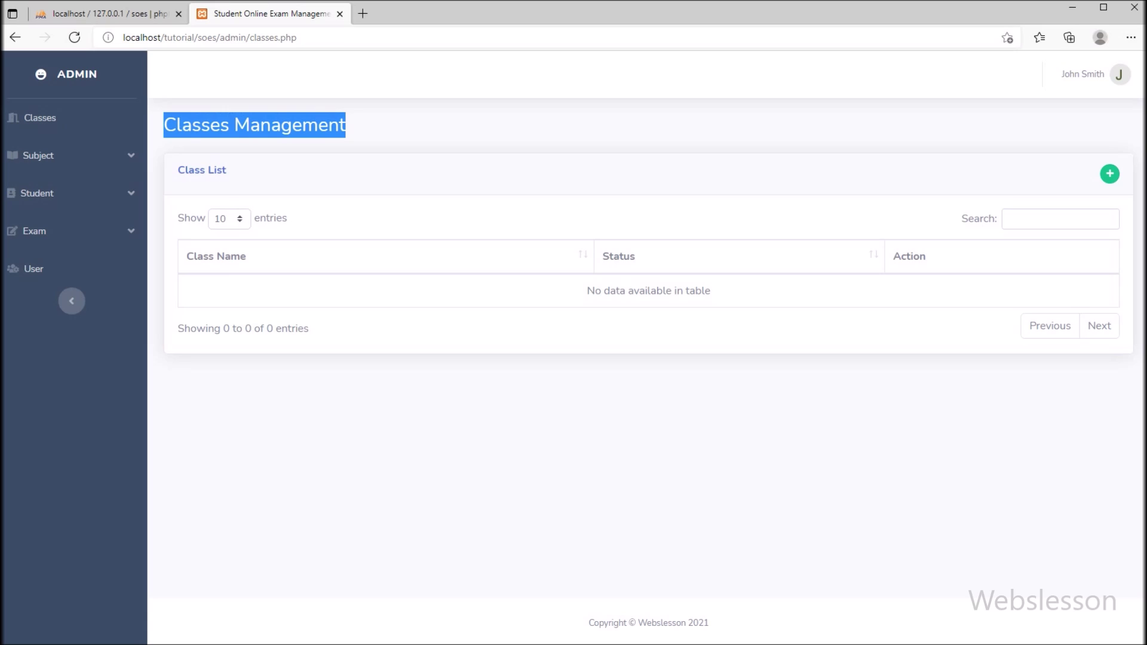
pyautogui.click(1109, 173)
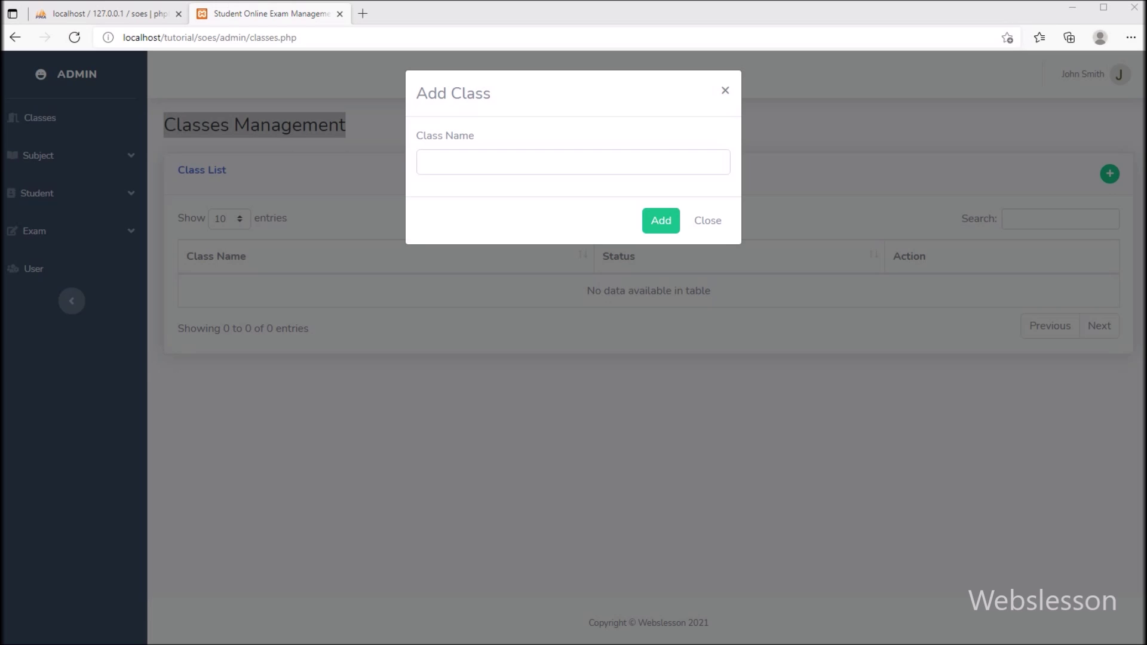
pyautogui.click(573, 162)
pyautogui.write('Computer Science 2021')
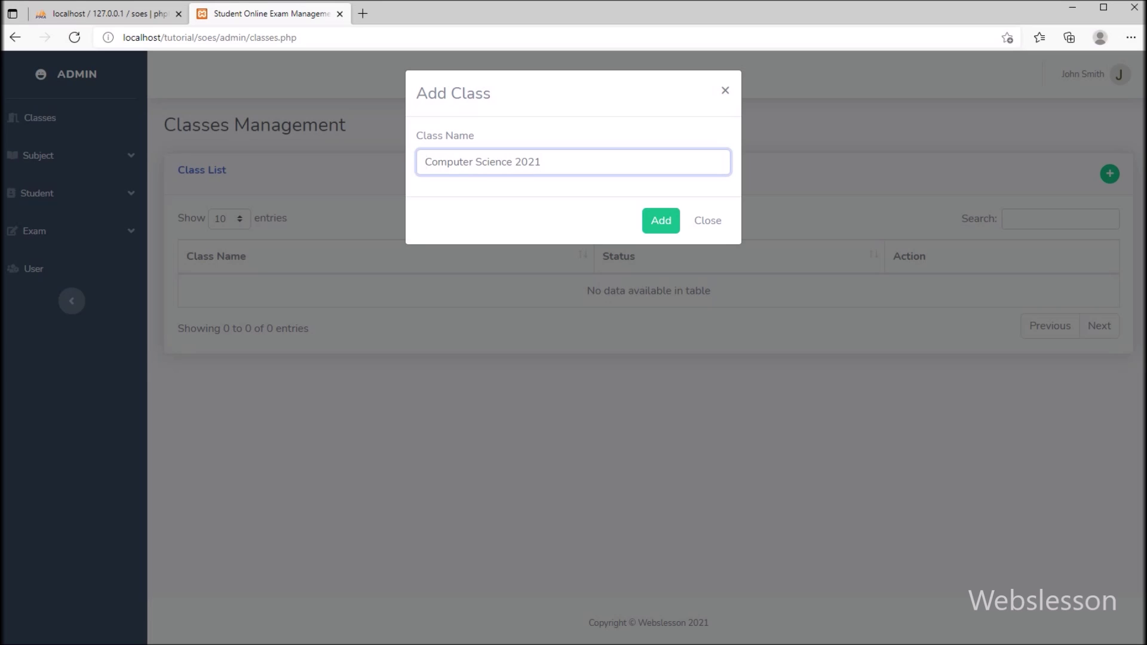
pyautogui.click(661, 220)
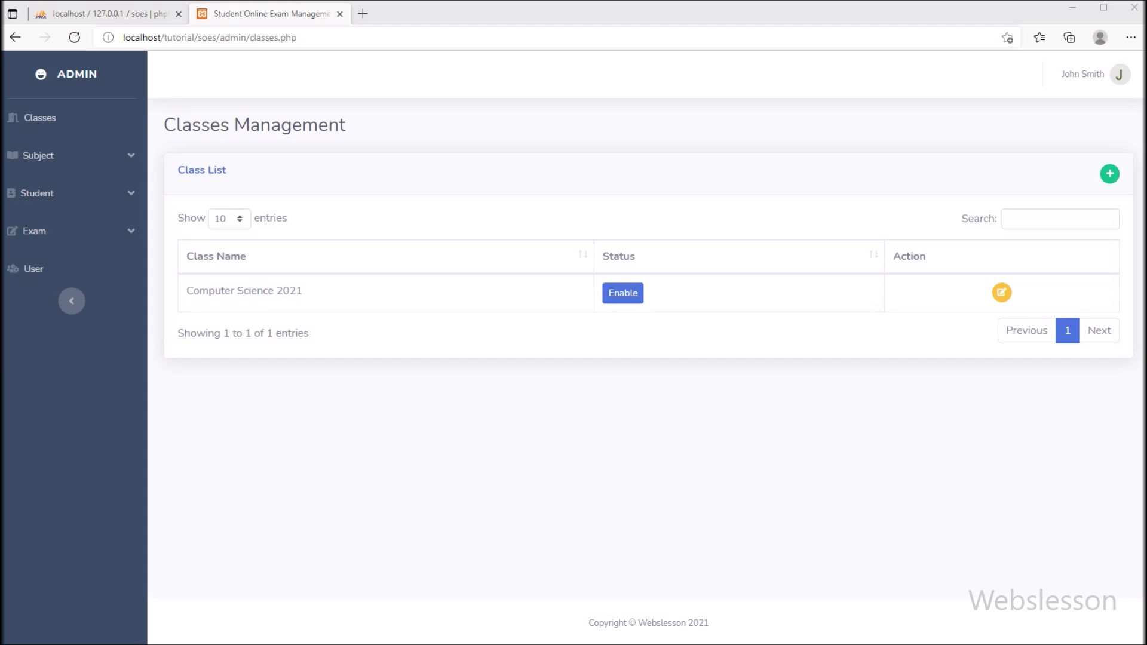
pyautogui.moveTo(302, 291)
pyautogui.mouseDown()
pyautogui.moveTo(278, 291)
pyautogui.moveTo(303, 291)
pyautogui.mouseUp()
# Add the subject 'Introduction to PHP Programming', then go to Assign Subject
pyautogui.click(38, 156)
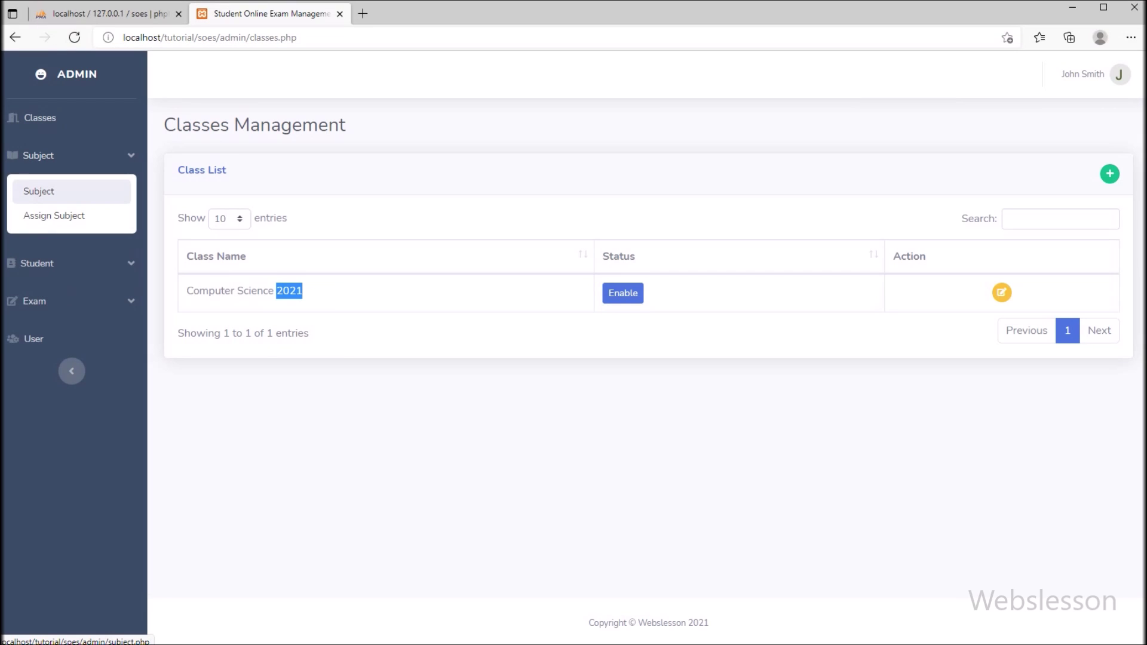
pyautogui.click(39, 191)
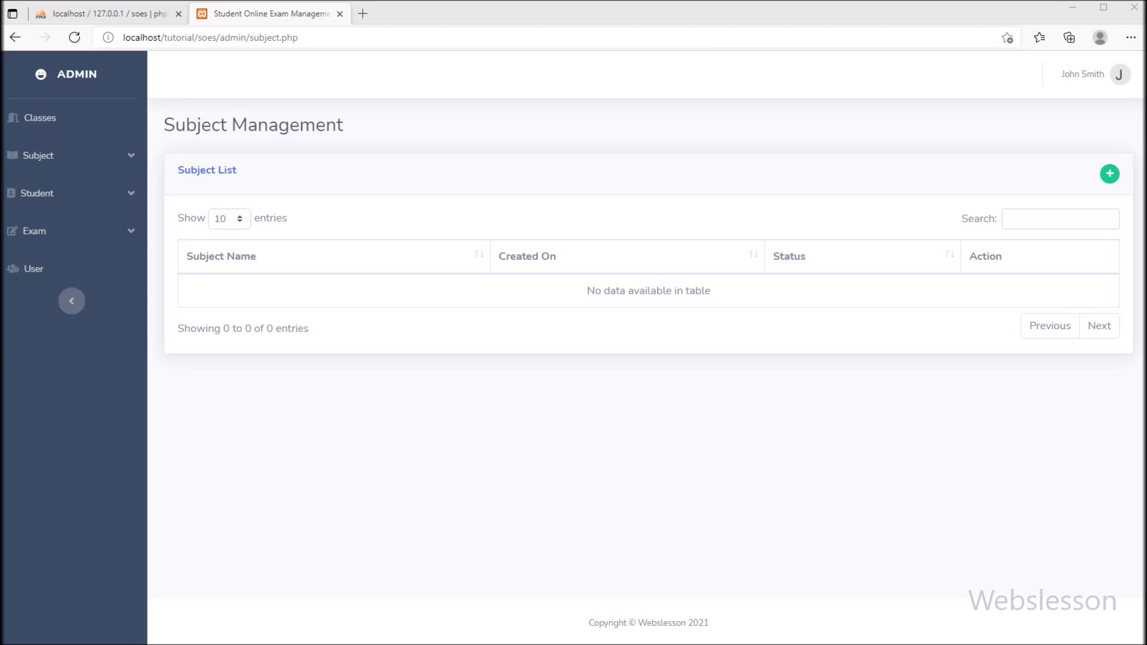
pyautogui.click(1109, 174)
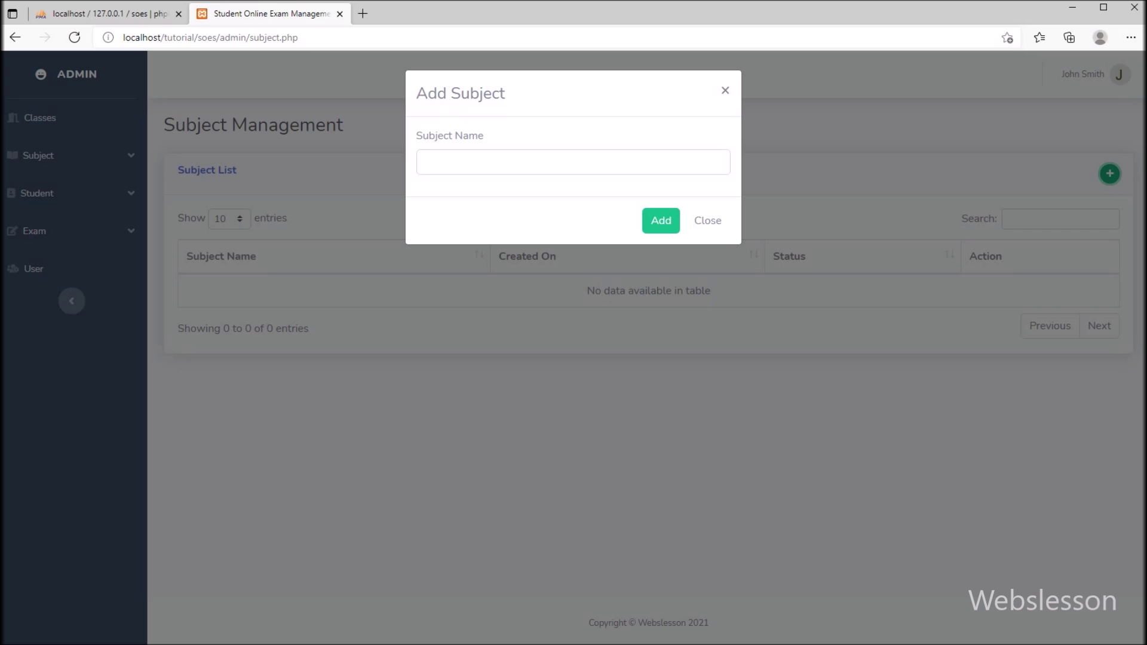
pyautogui.click(573, 161)
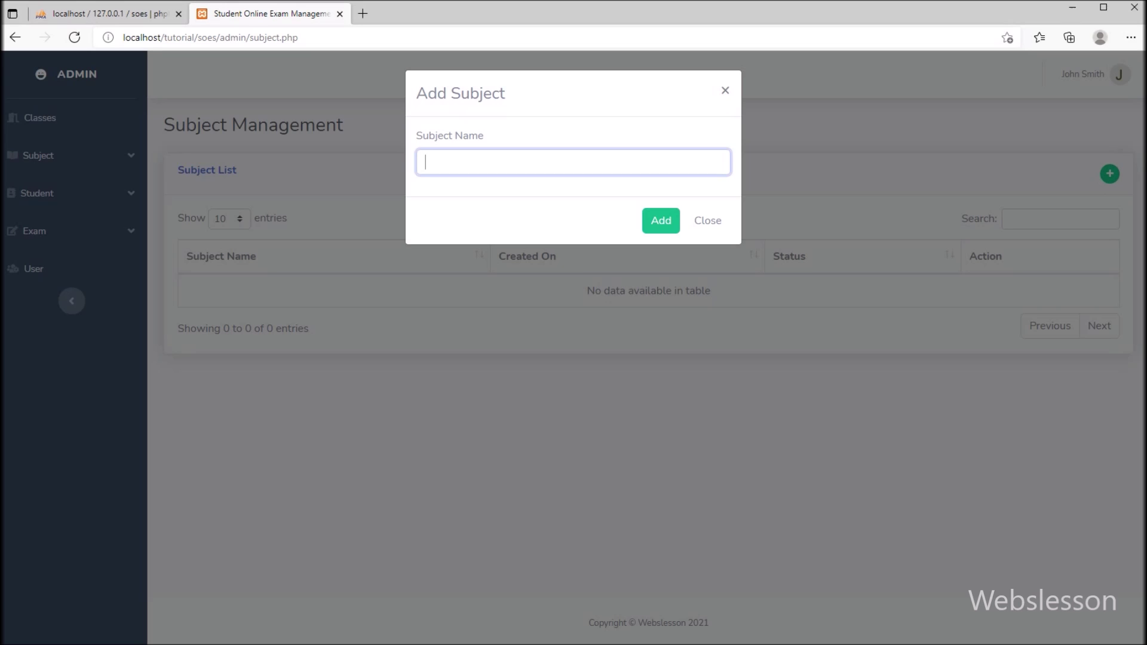
pyautogui.write('Introduction to PHP Programming')
pyautogui.press('Return')
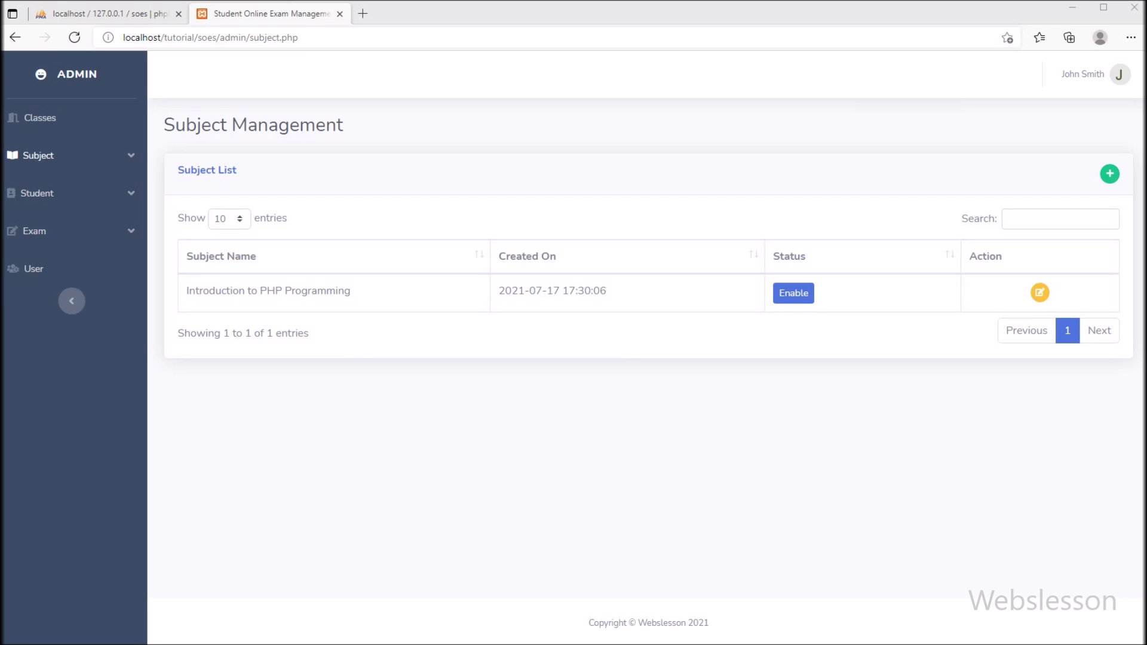
pyautogui.click(38, 156)
pyautogui.click(54, 215)
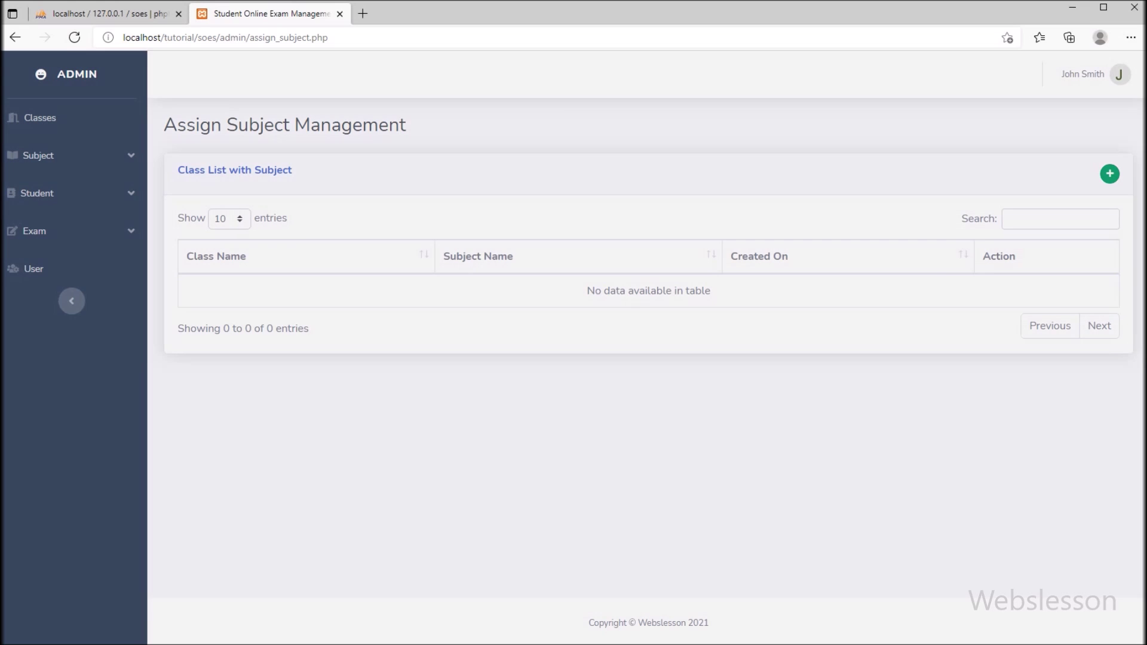
# Create an assignment pairing class Computer Science 2021 with subject Introduction to PHP Programming
pyautogui.click(1109, 173)
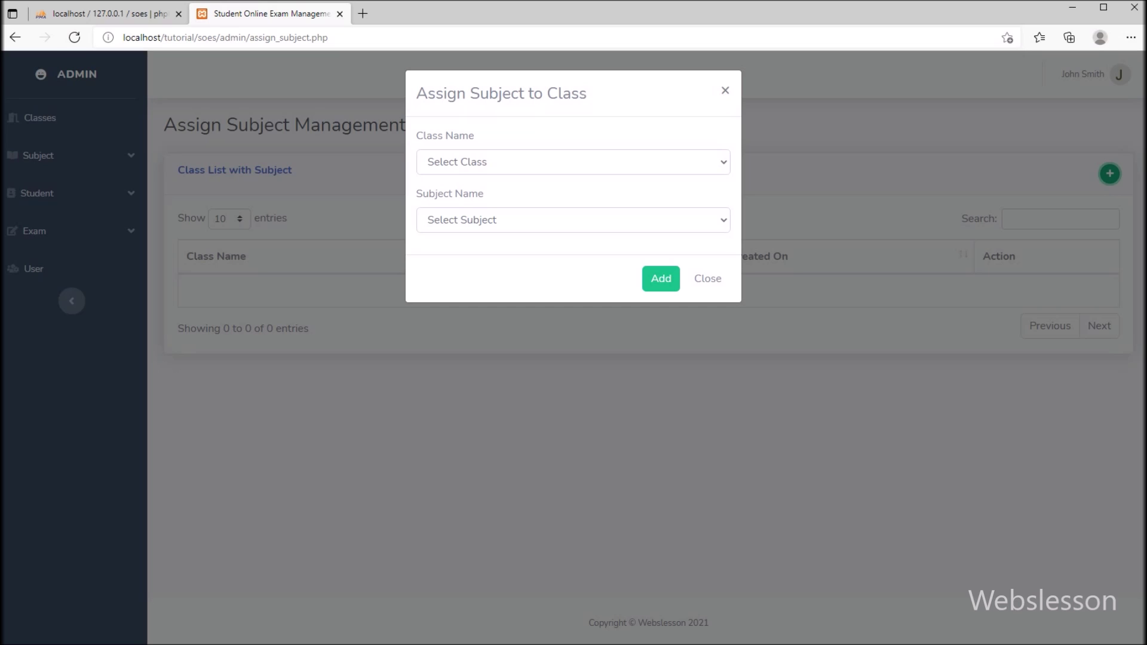
pyautogui.click(573, 161)
pyautogui.click(486, 197)
pyautogui.click(573, 220)
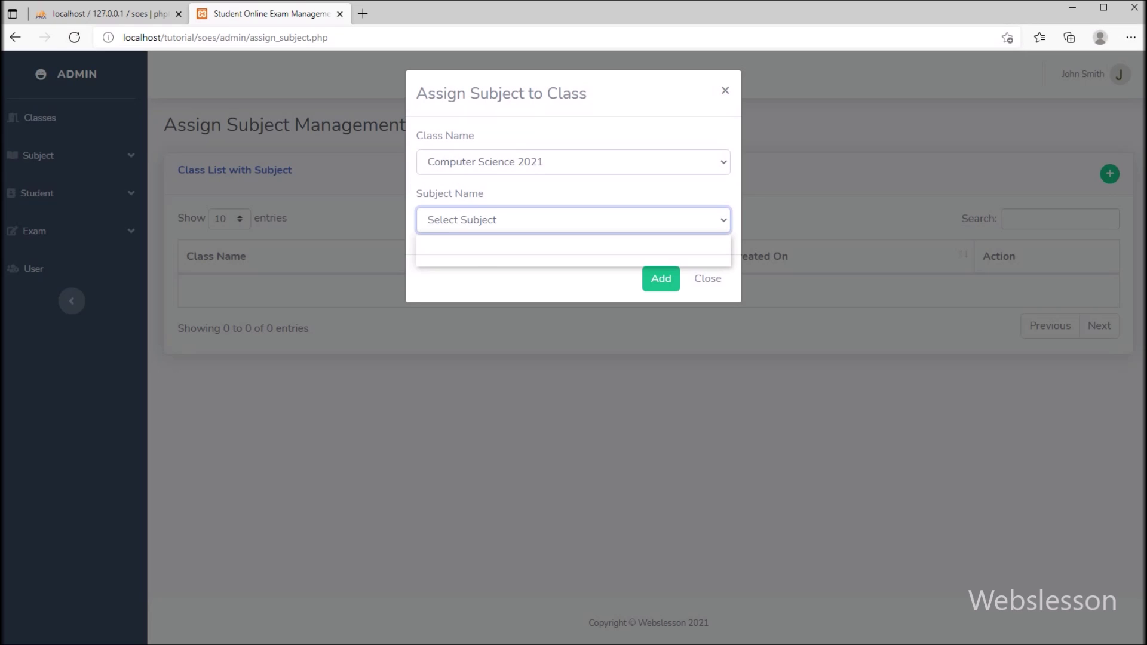
pyautogui.click(508, 258)
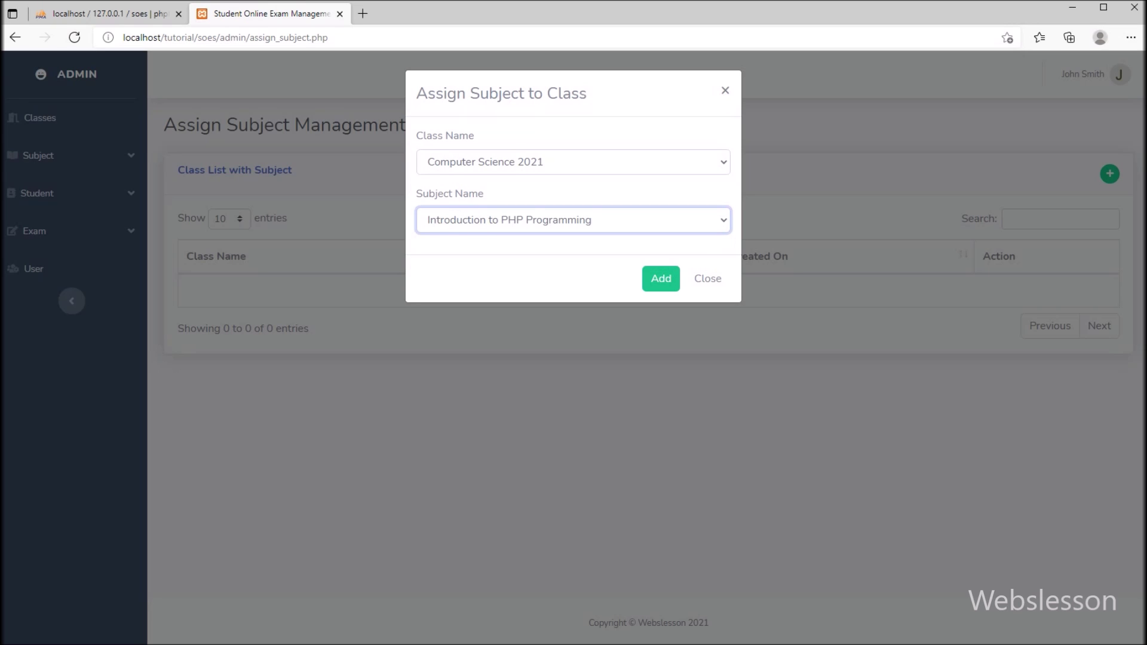
pyautogui.click(660, 278)
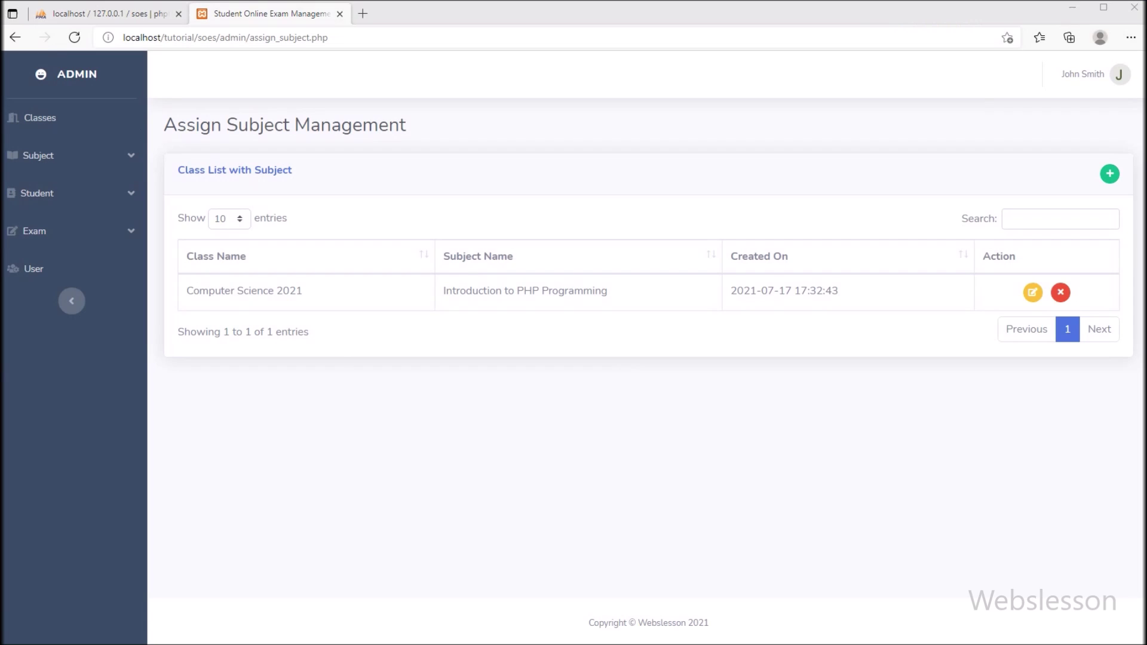
# Start a new student in Student Management with photo 42.jpg
pyautogui.click(37, 193)
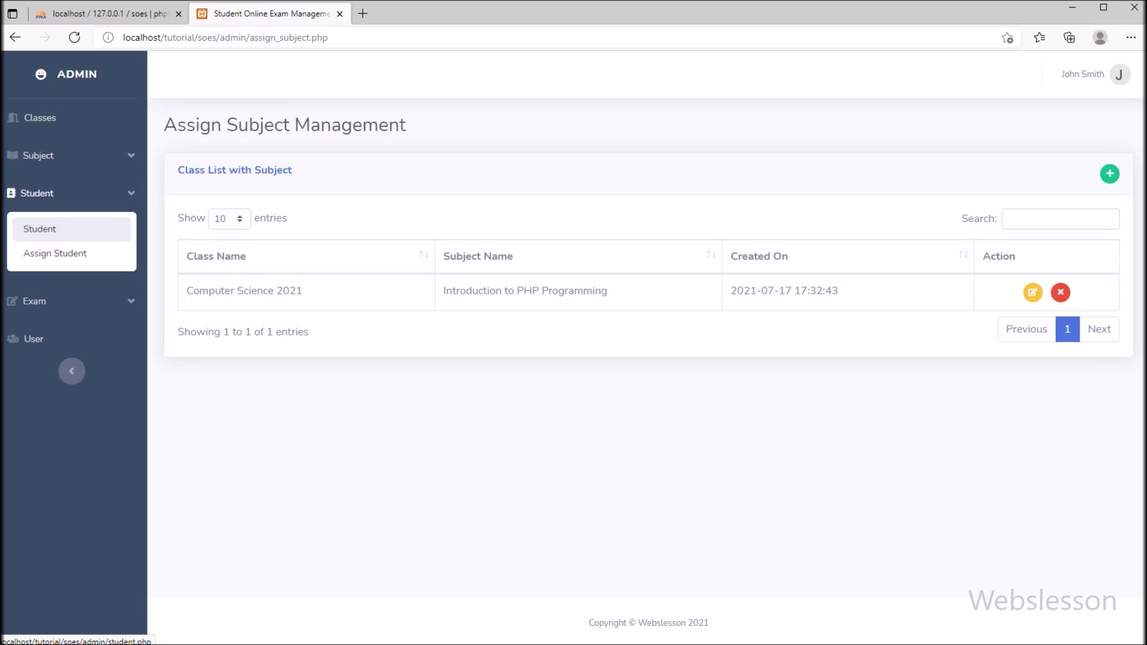
pyautogui.click(39, 229)
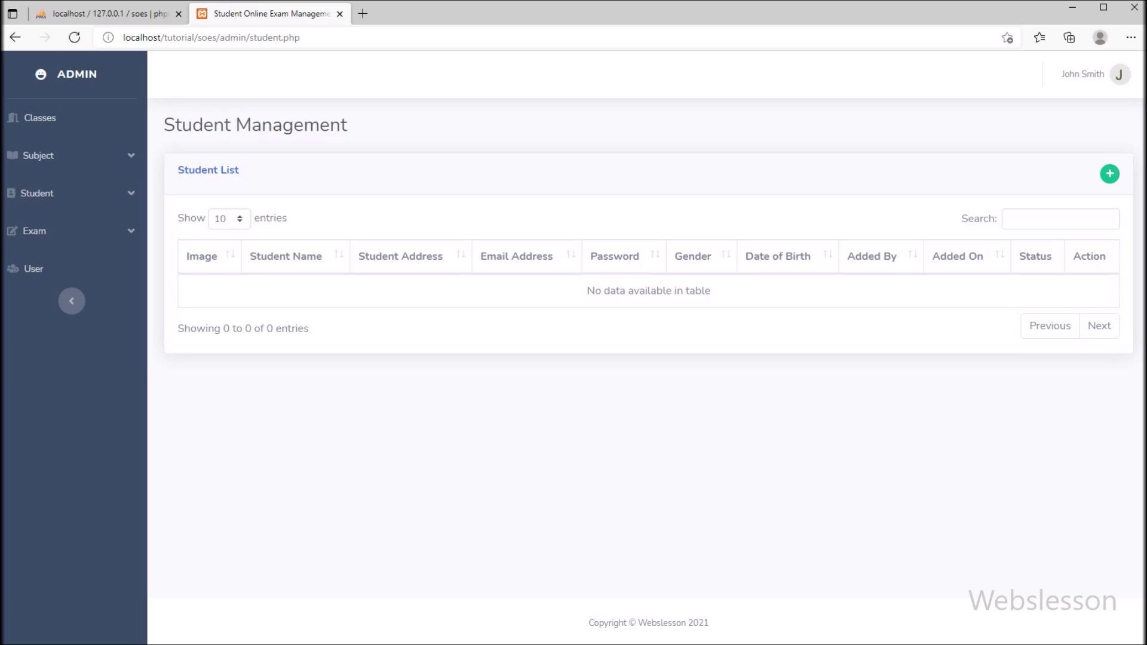
pyautogui.click(1109, 174)
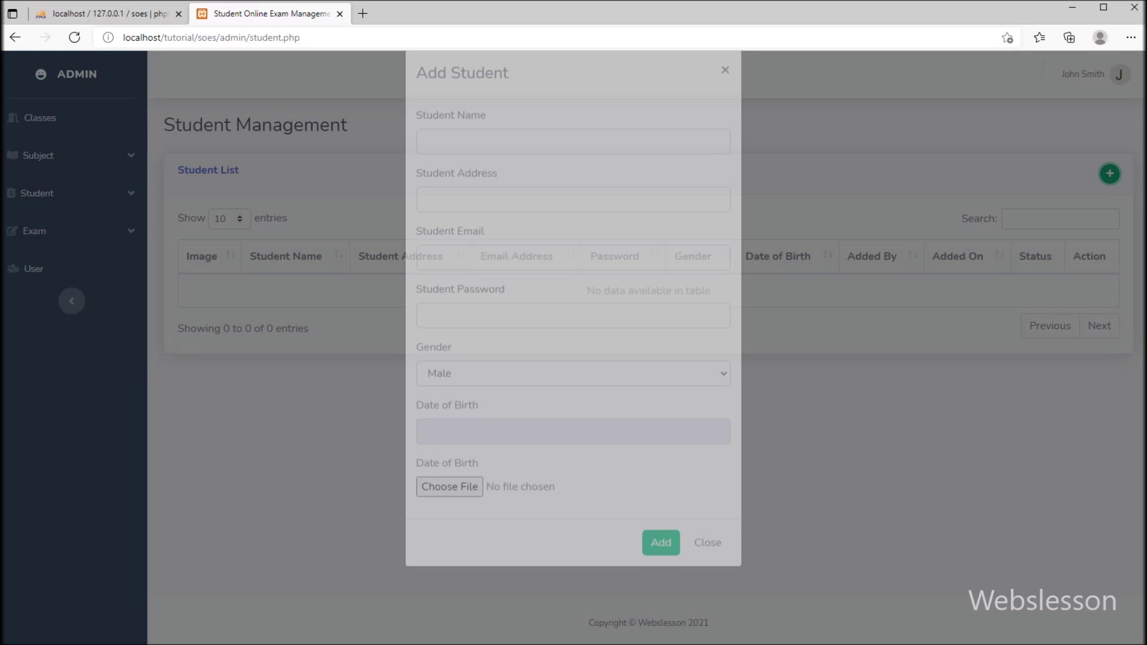
pyautogui.press('Return')
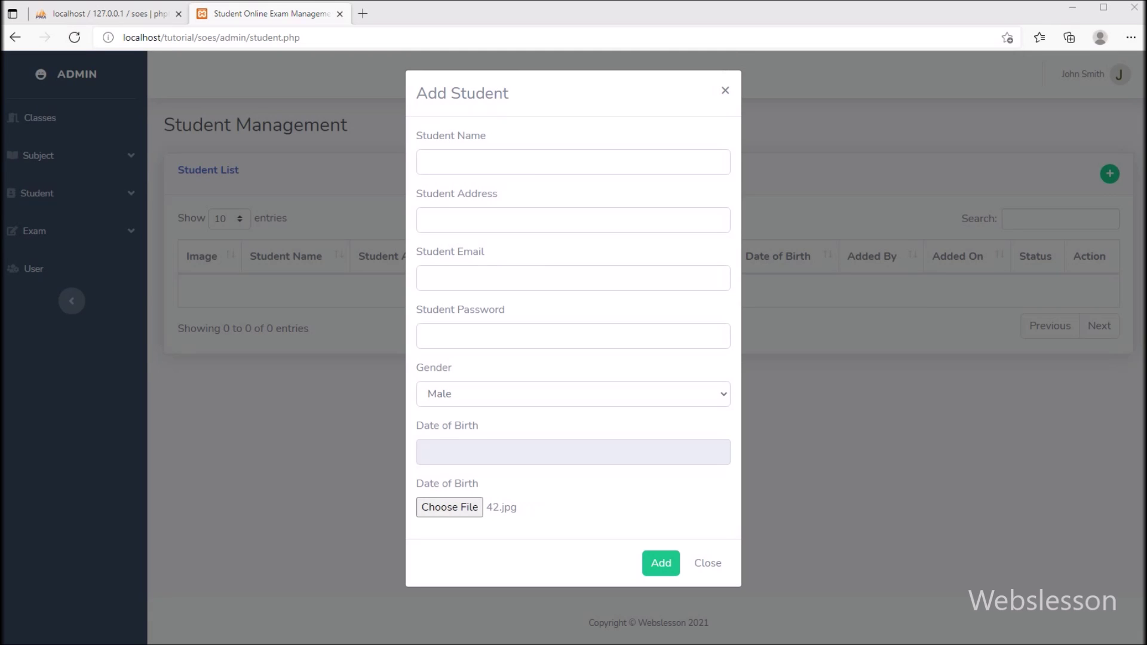
# Fill in the student's full name, address, e-mail and password
pyautogui.click(572, 162)
pyautogui.hotkey('alt', 'Tab')
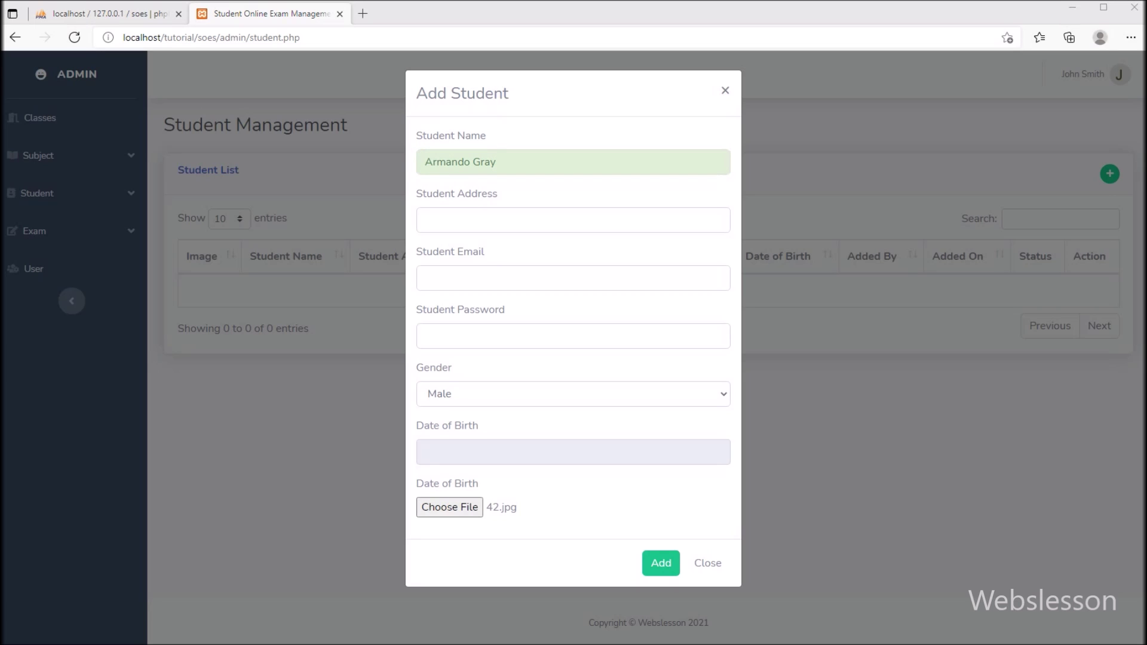
pyautogui.click(572, 220)
pyautogui.hotkey('alt', 'Tab')
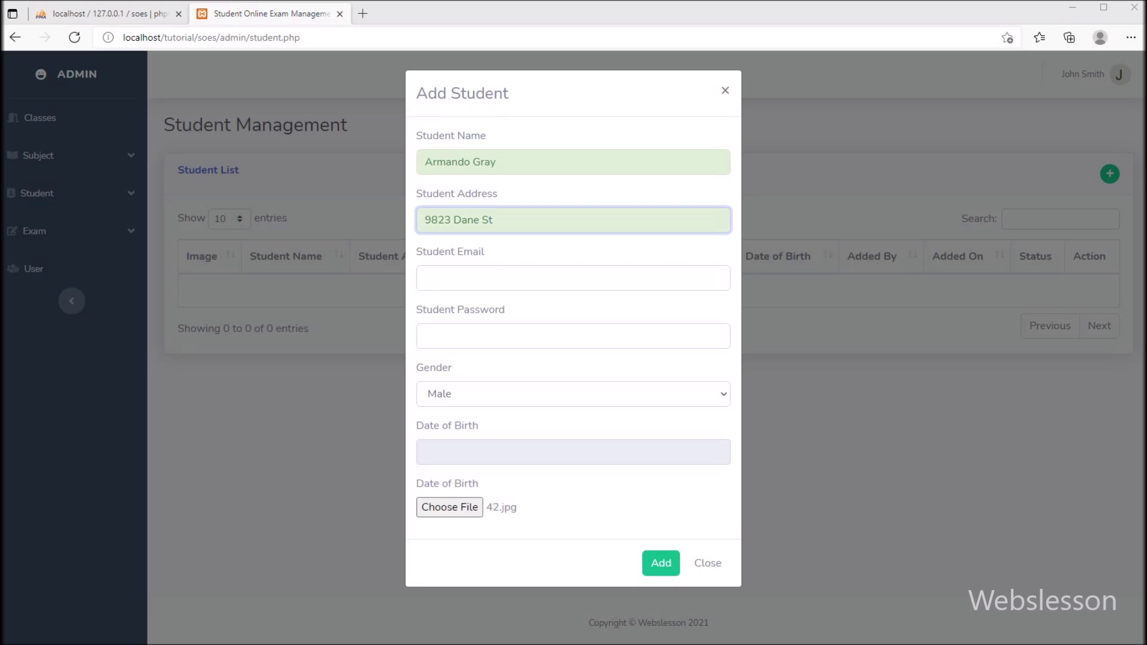
pyautogui.click(573, 278)
pyautogui.hotkey('ctrl', 'v')
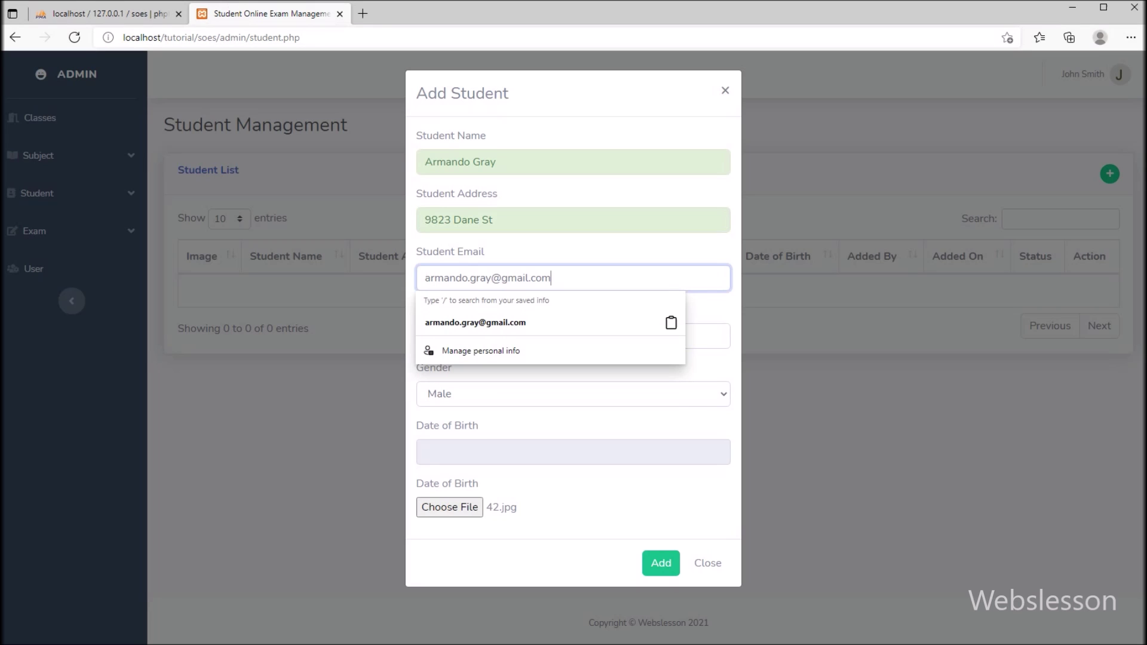
pyautogui.hotkey('alt', 'Tab')
pyautogui.click(573, 335)
pyautogui.write('12345678')
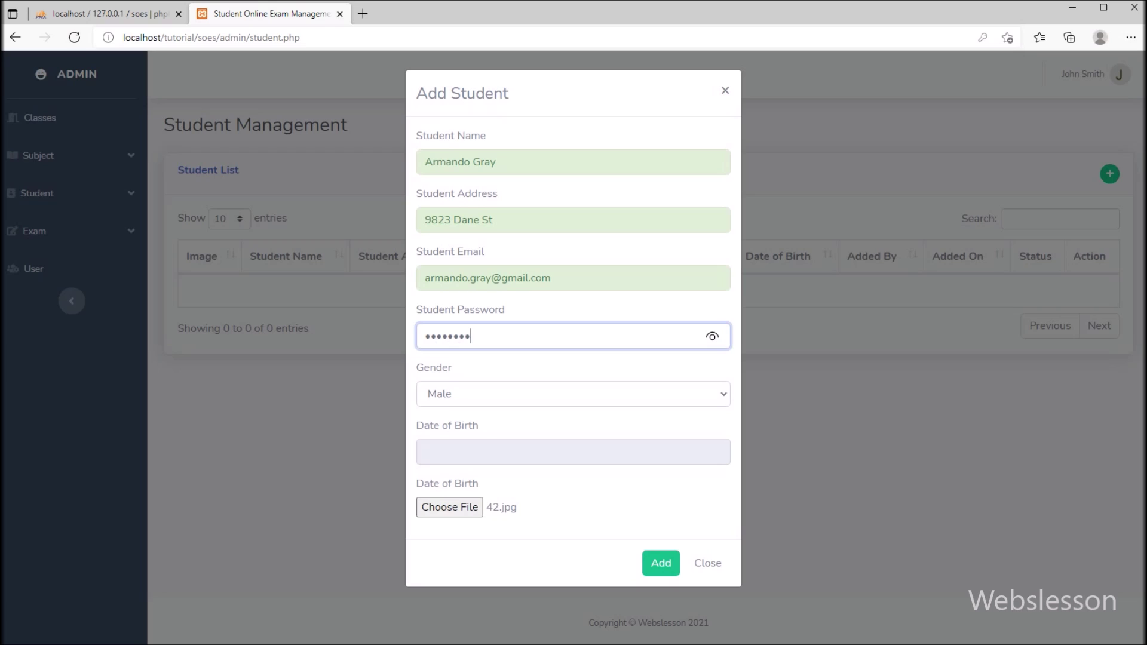
pyautogui.click(572, 452)
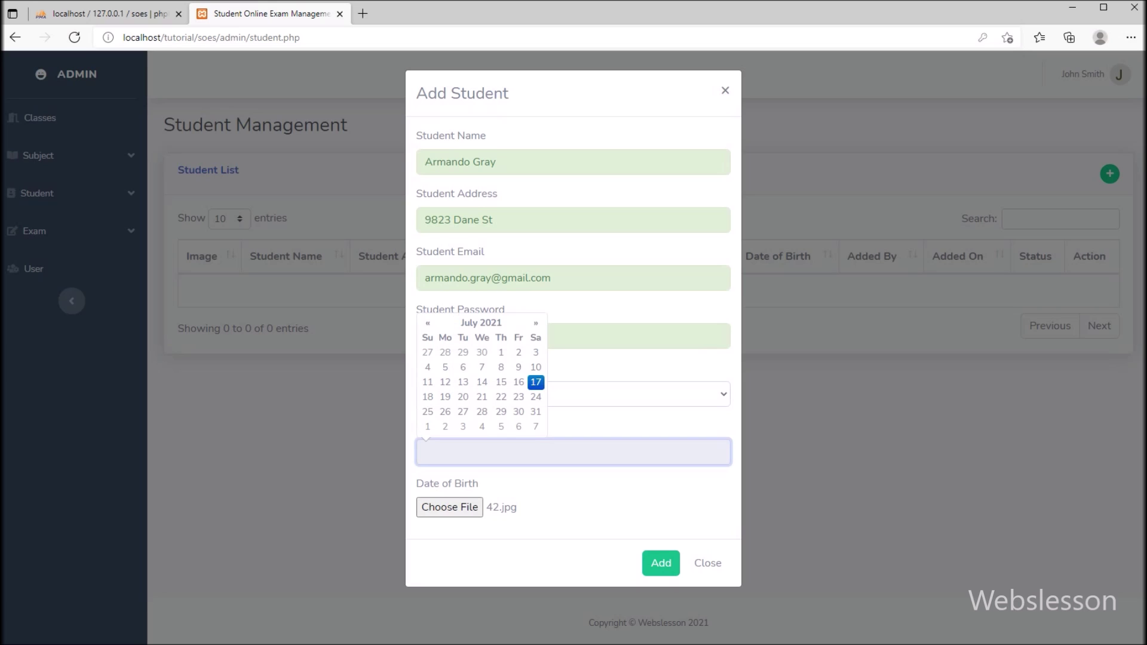
pyautogui.click(482, 323)
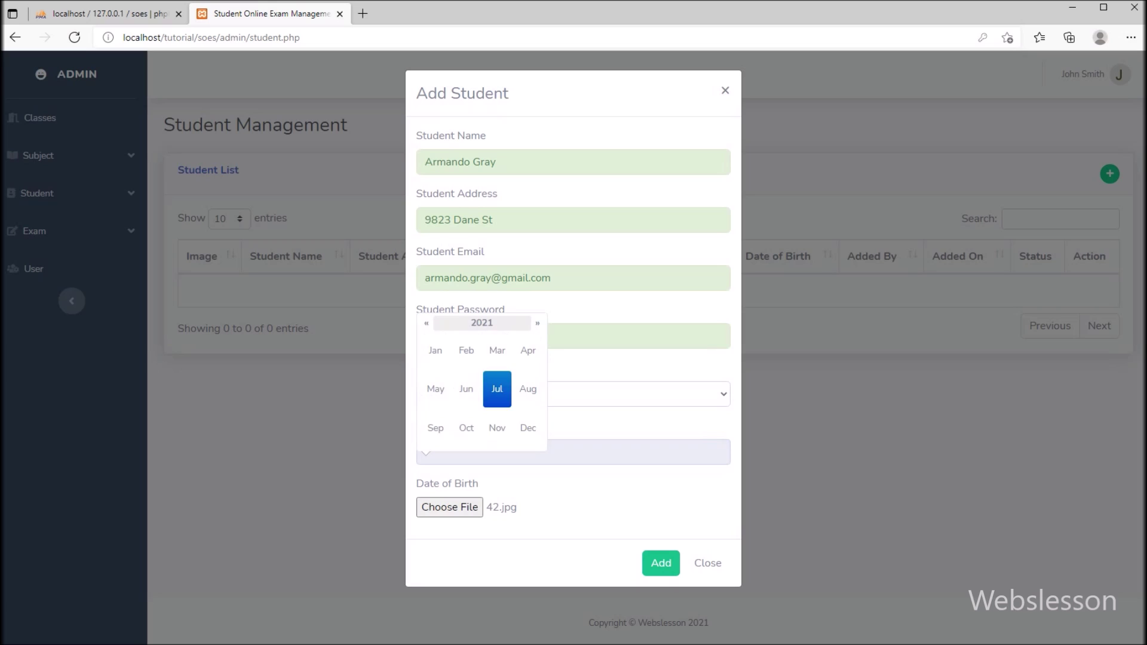
pyautogui.click(482, 323)
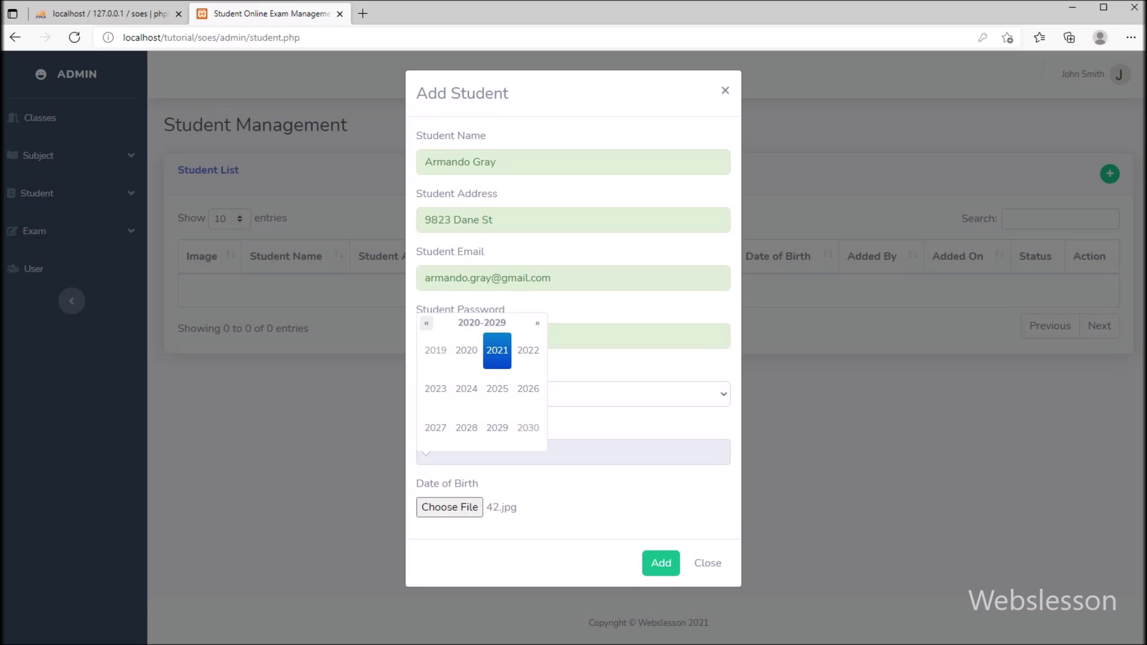
pyautogui.click(426, 323)
pyautogui.click(427, 322)
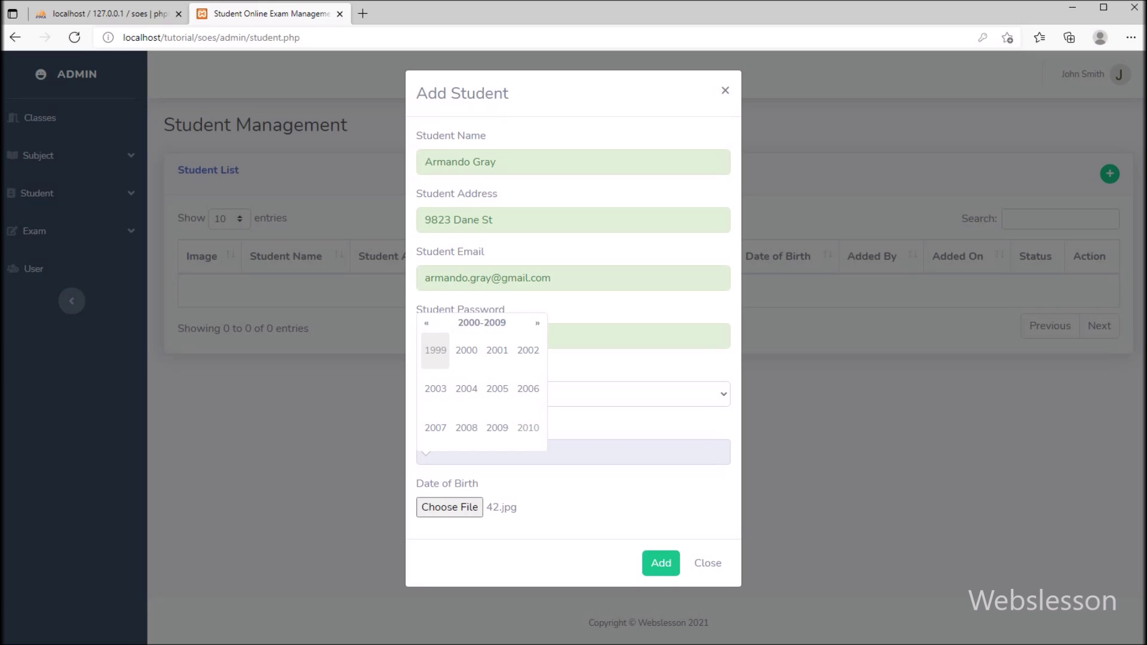
pyautogui.click(466, 350)
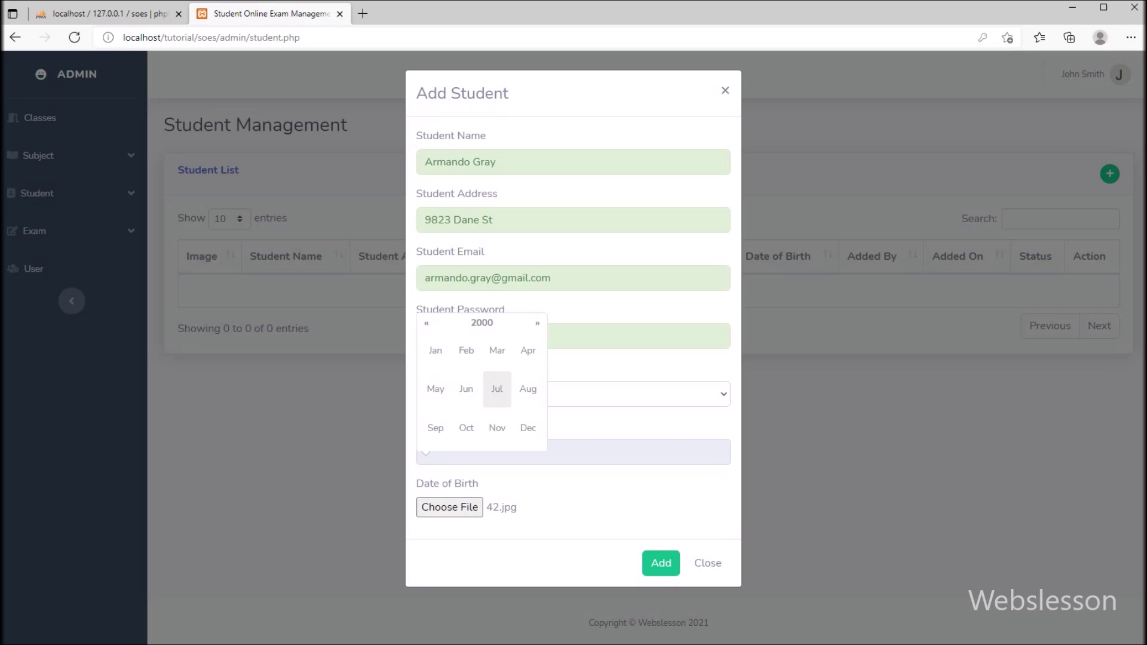
pyautogui.click(497, 388)
pyautogui.click(481, 382)
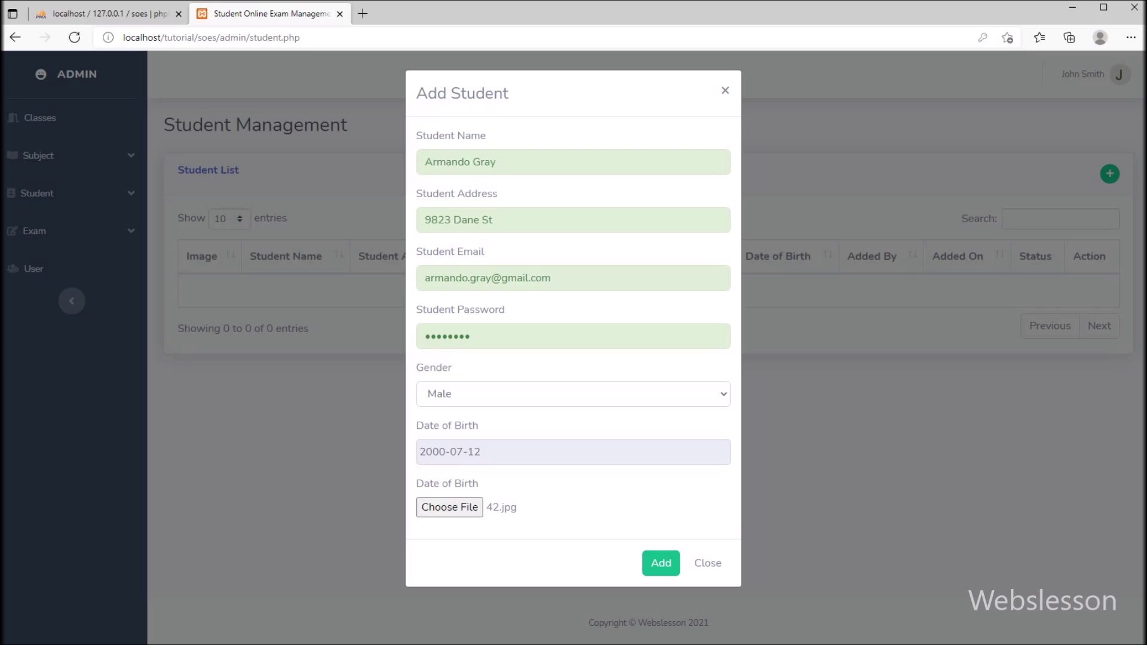
pyautogui.click(661, 563)
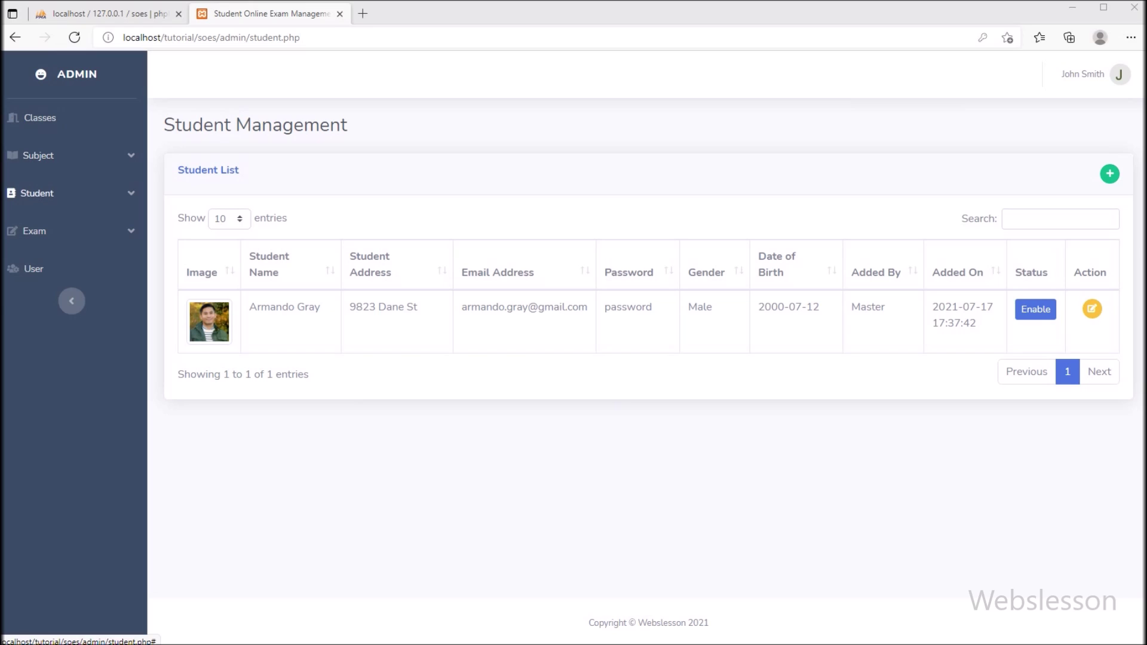
pyautogui.click(37, 193)
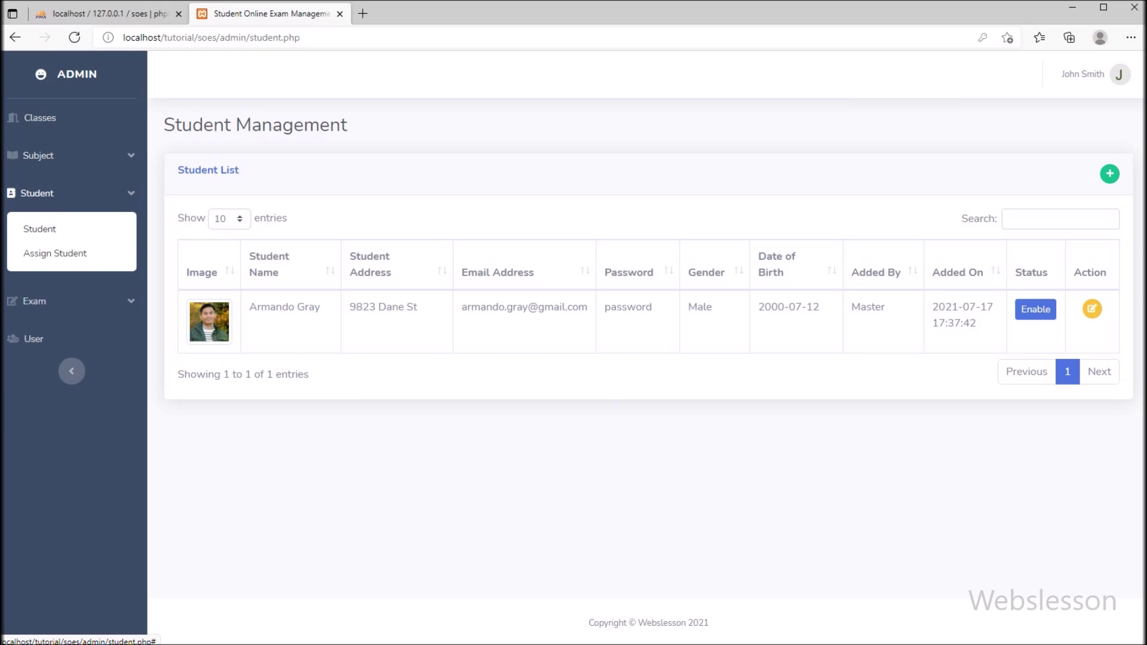
# Assign the new student to Computer Science 2021 with roll number CS2021-1
pyautogui.click(55, 253)
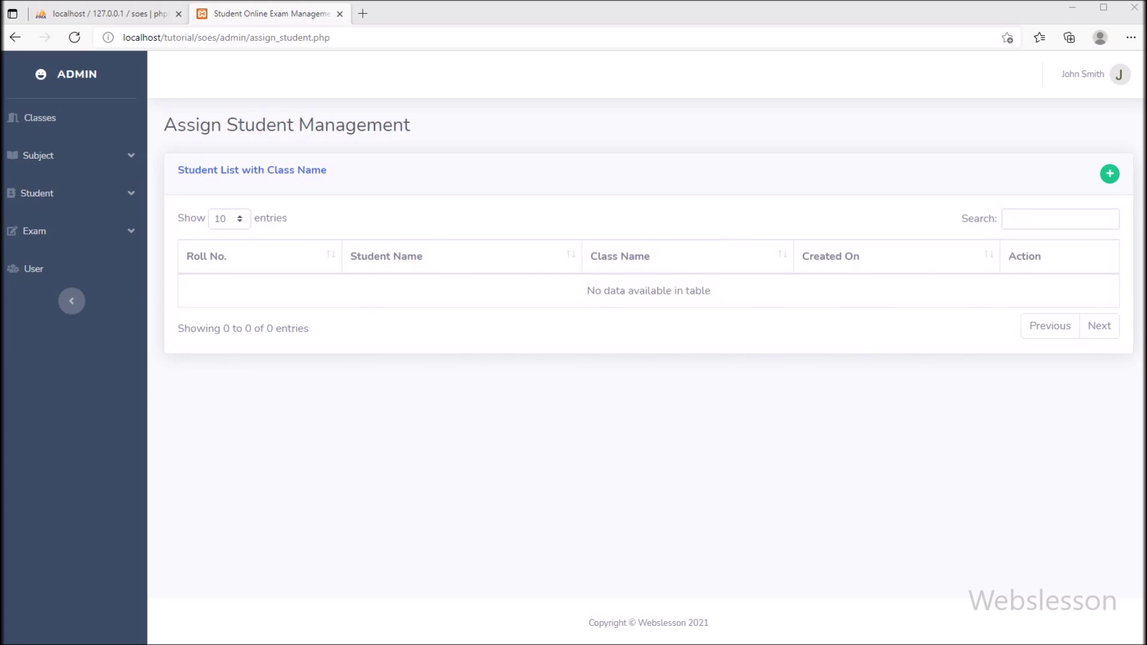
pyautogui.click(1109, 173)
pyautogui.click(572, 162)
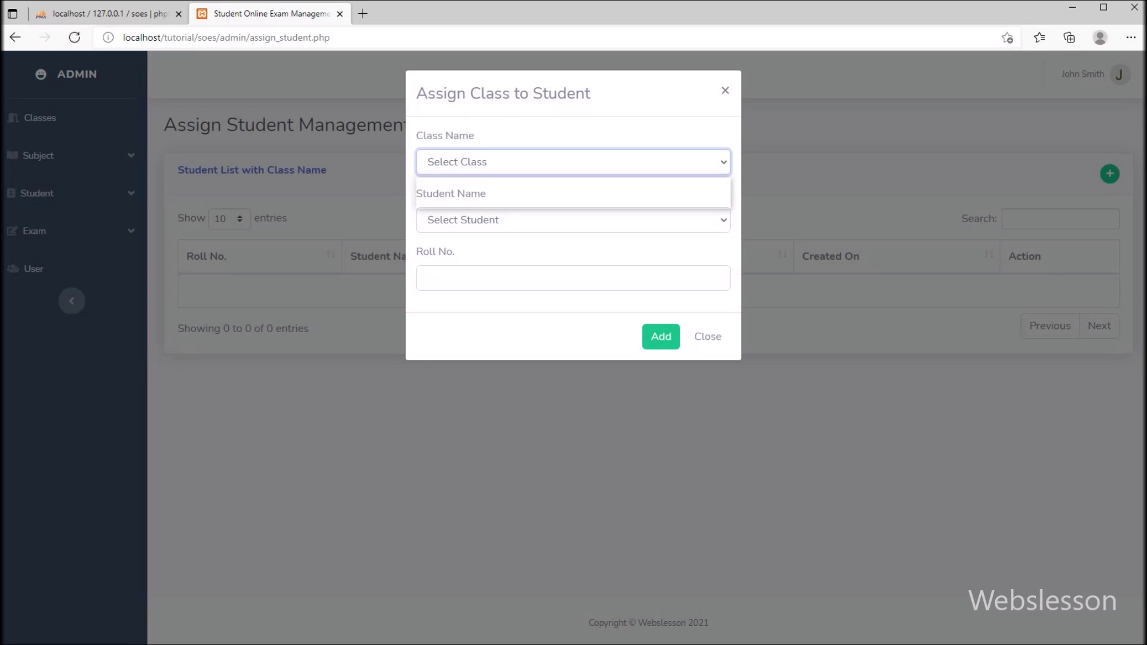
pyautogui.click(487, 199)
pyautogui.click(573, 219)
pyautogui.click(463, 259)
pyautogui.click(572, 278)
pyautogui.write('CS2021-1')
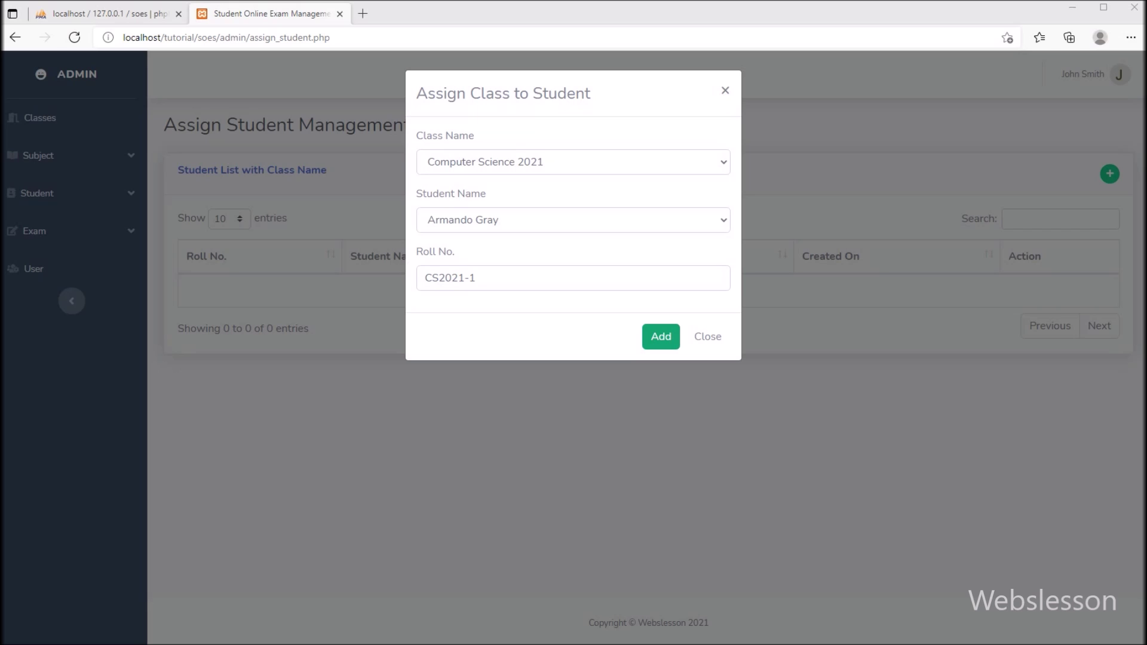
pyautogui.click(661, 336)
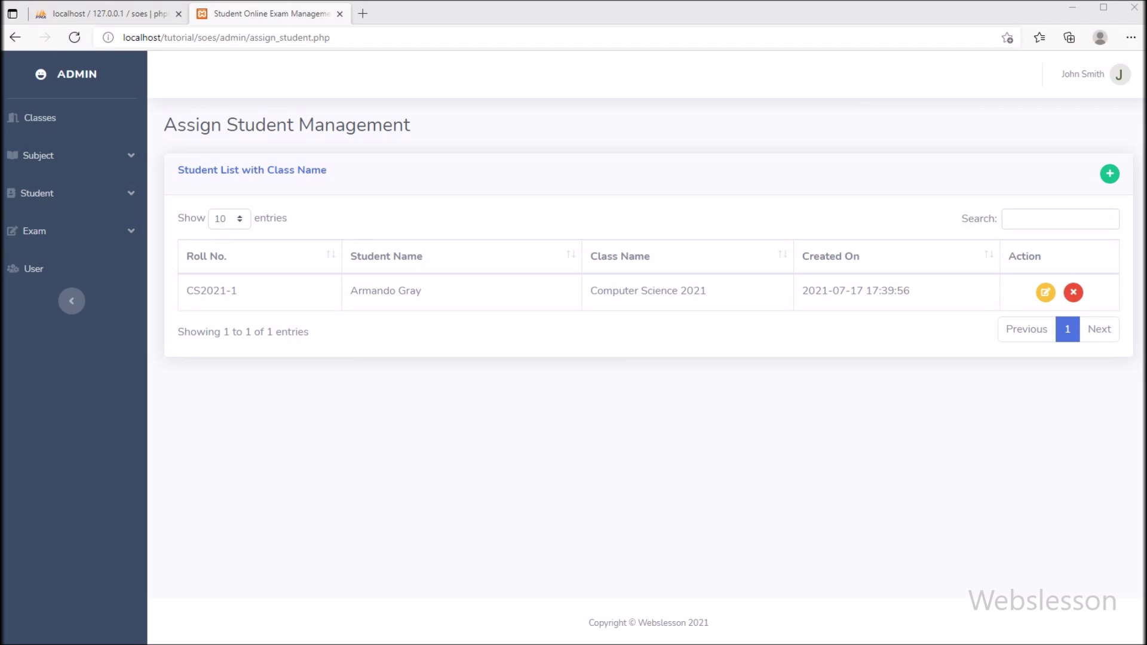
# Add 'Exam of Computer Science 2021' for class Computer Science 2021 with a 5 Minute duration
pyautogui.click(34, 230)
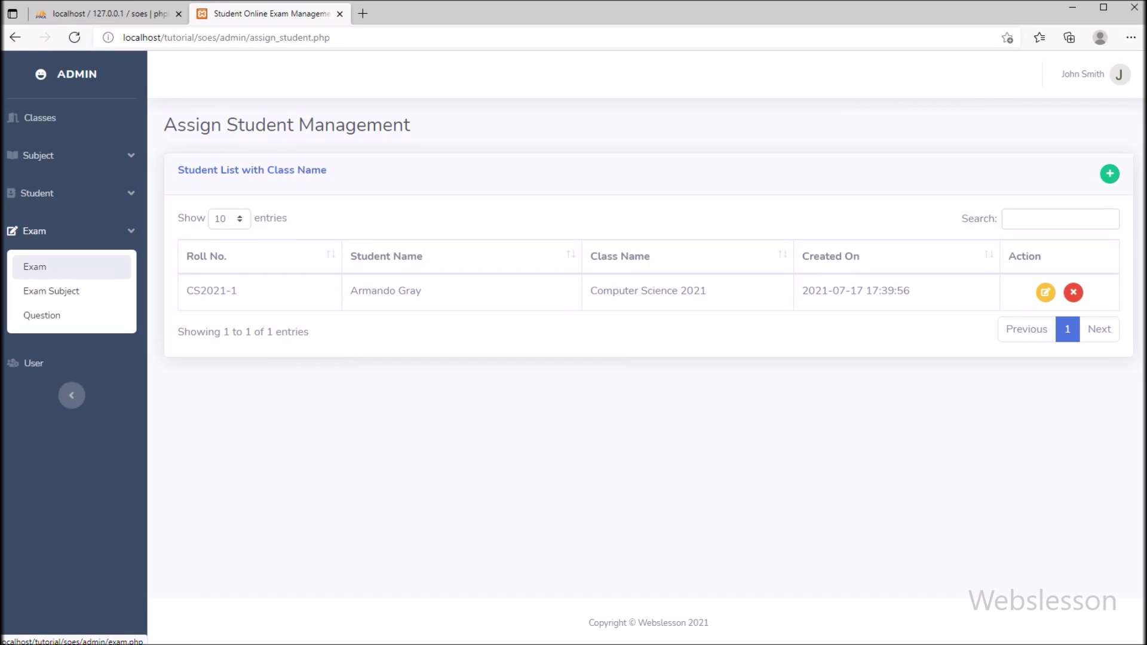
pyautogui.click(35, 266)
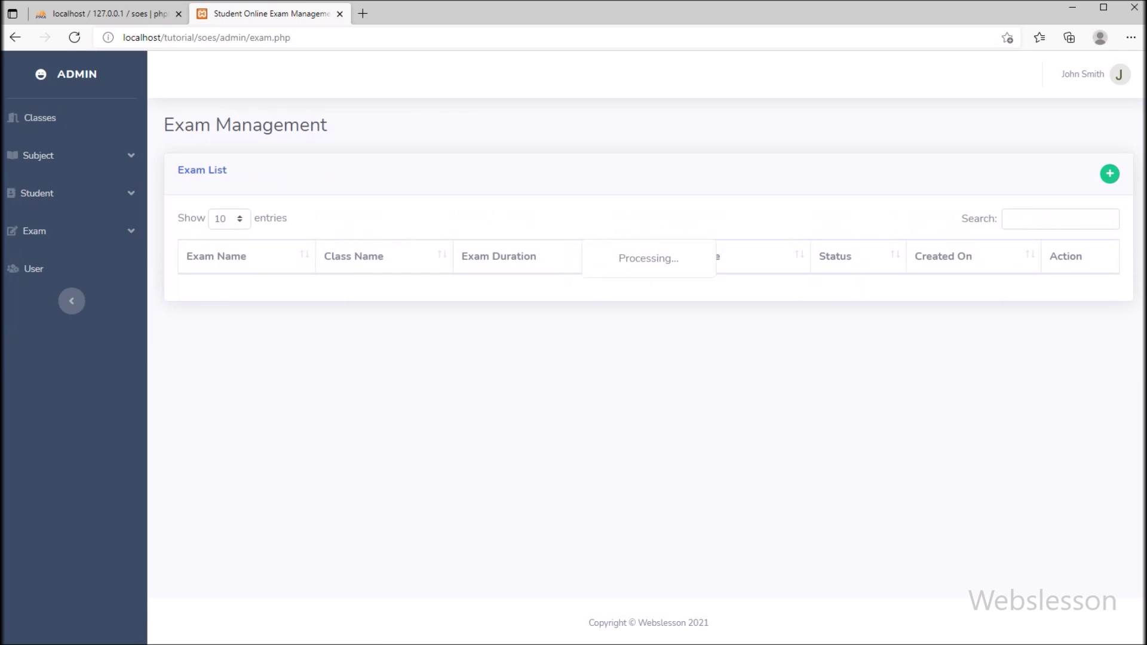
pyautogui.click(1109, 173)
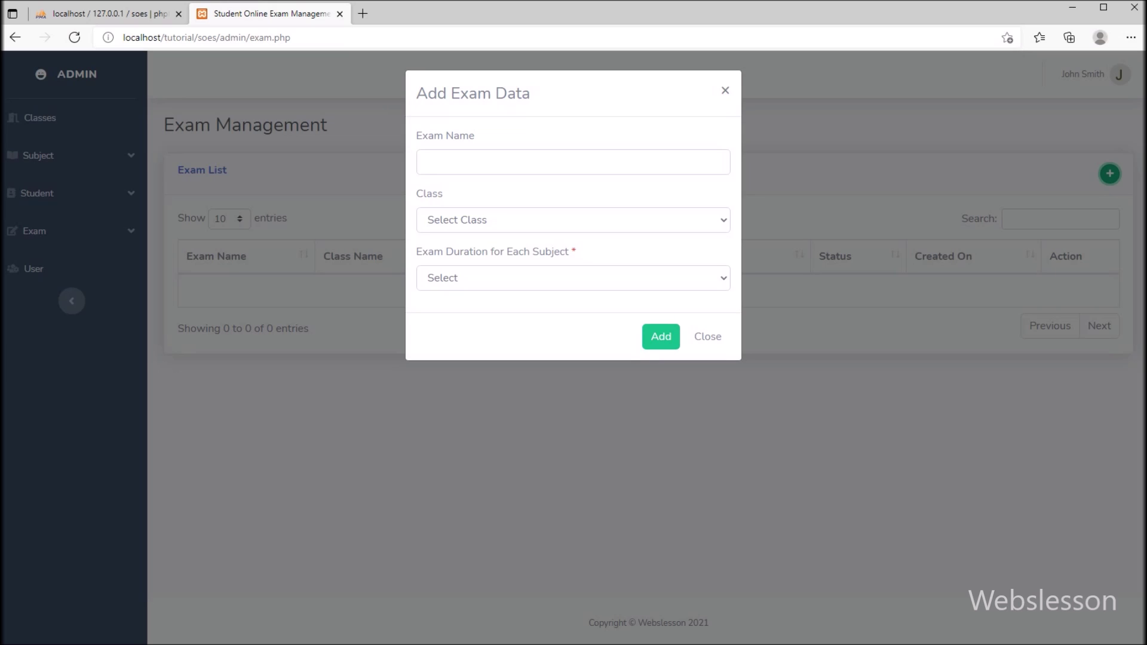
pyautogui.click(574, 162)
pyautogui.write('Exam of Computer Science 2021')
pyautogui.click(573, 220)
pyautogui.click(485, 258)
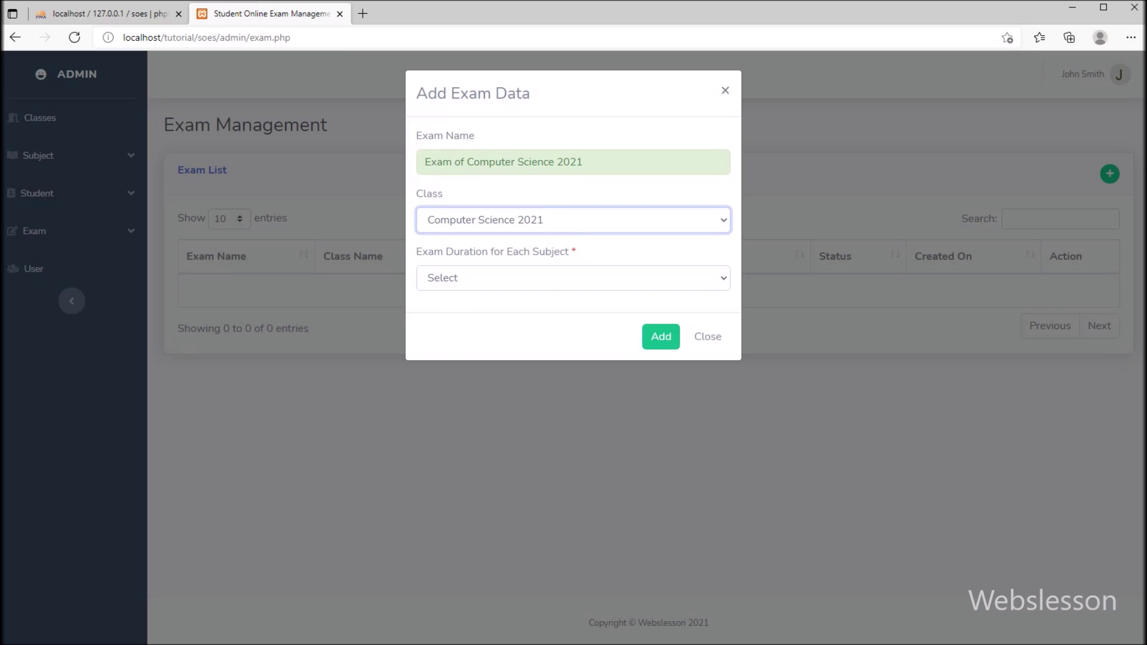
pyautogui.click(573, 278)
pyautogui.click(454, 317)
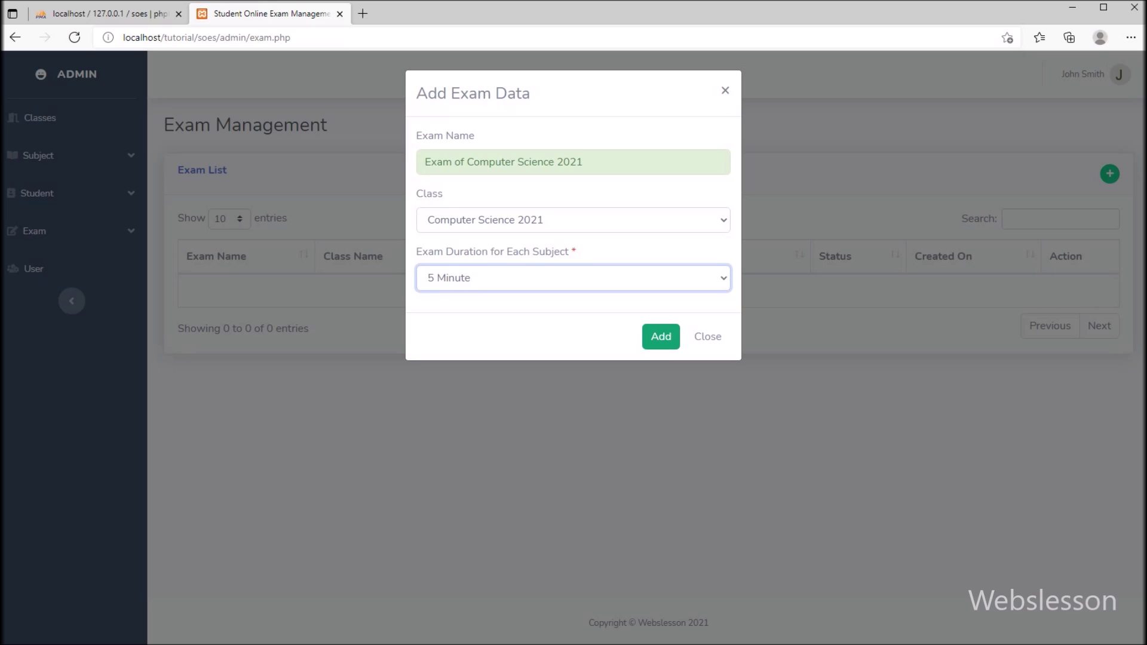
pyautogui.click(661, 336)
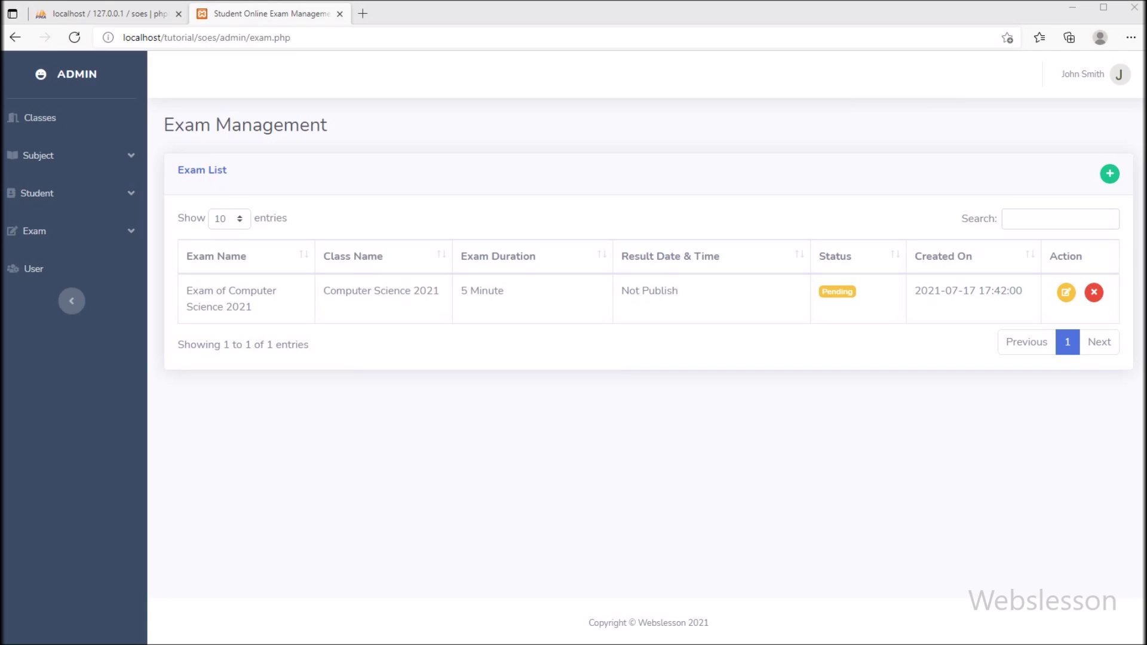
pyautogui.click(34, 230)
pyautogui.click(51, 291)
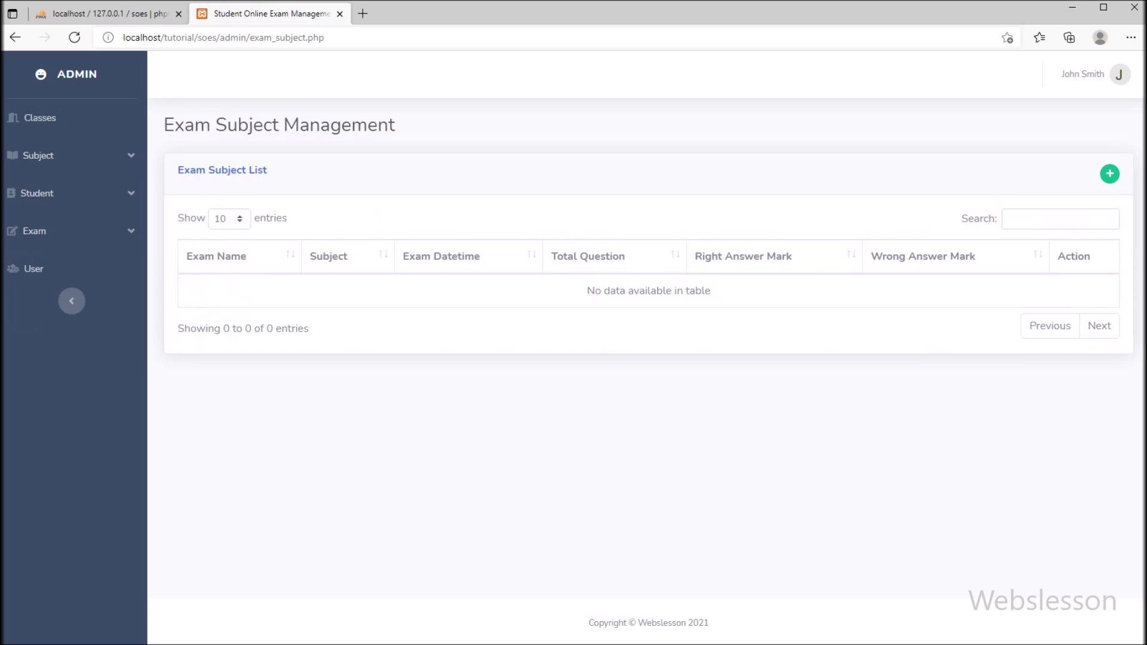
pyautogui.click(1109, 174)
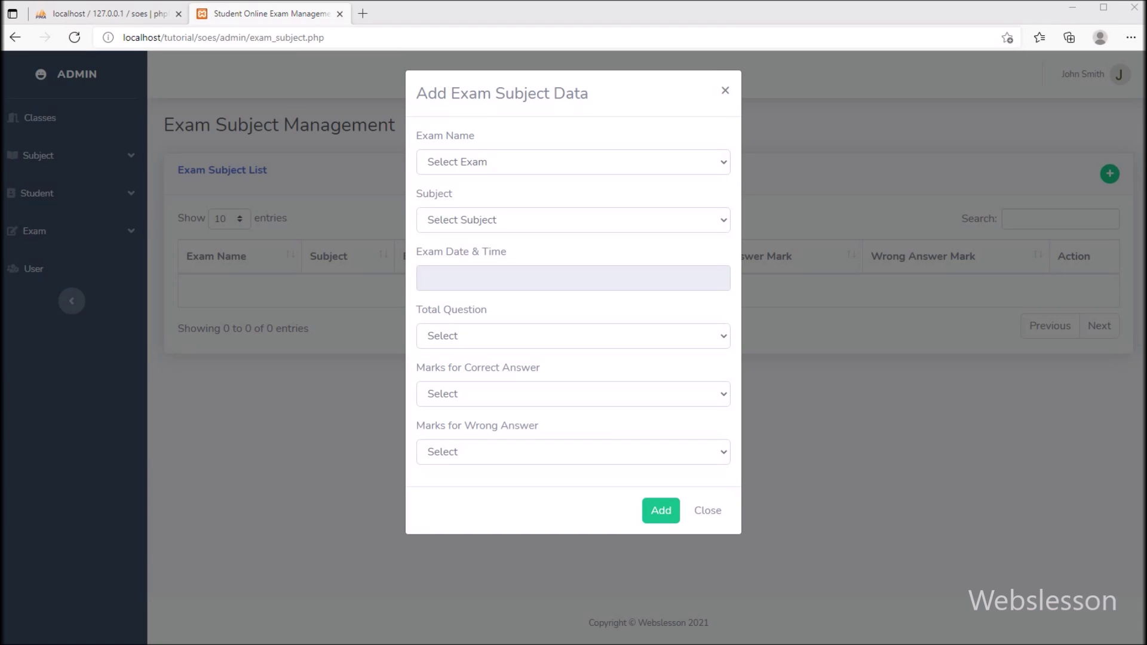
pyautogui.click(574, 162)
pyautogui.click(511, 199)
pyautogui.click(574, 220)
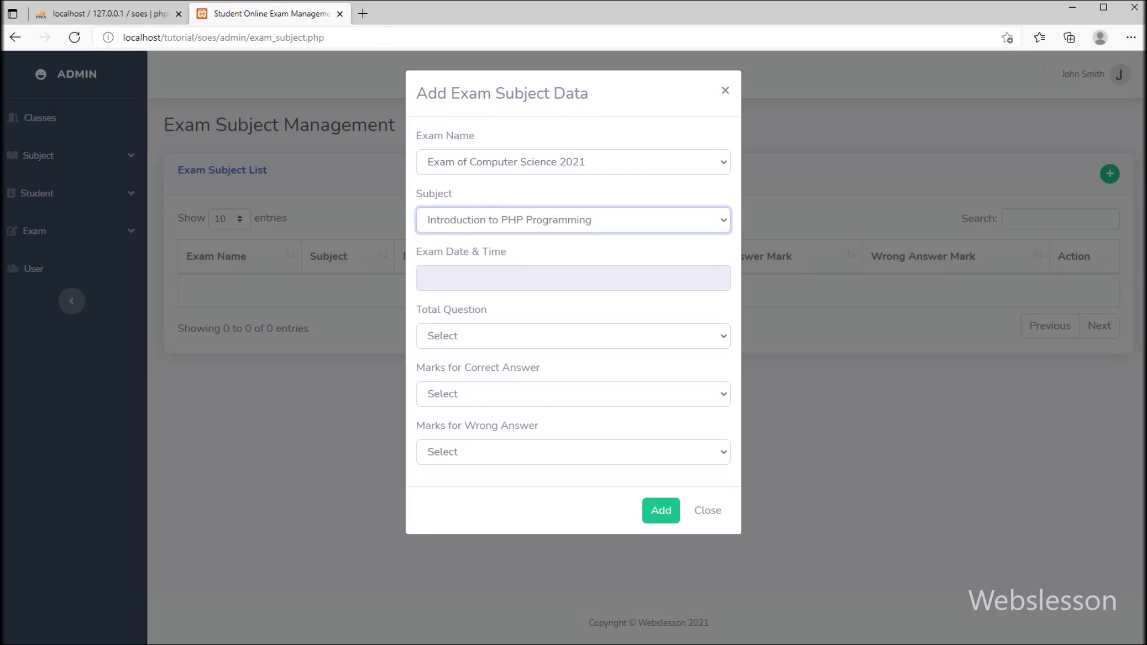
pyautogui.click(573, 278)
pyautogui.click(535, 361)
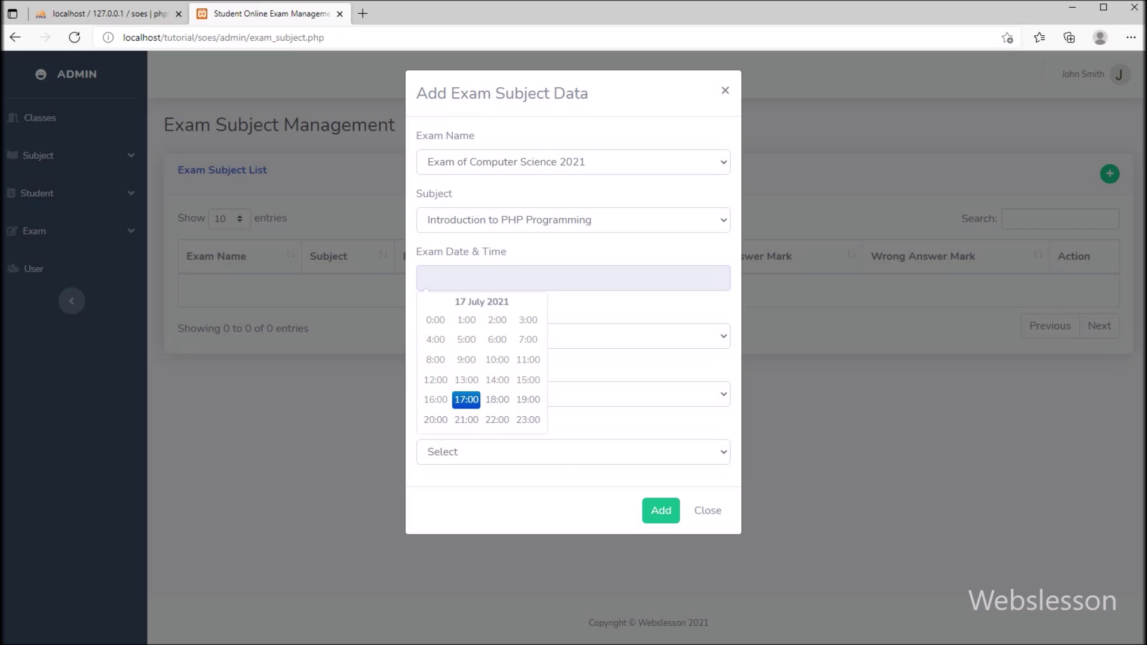
pyautogui.click(497, 400)
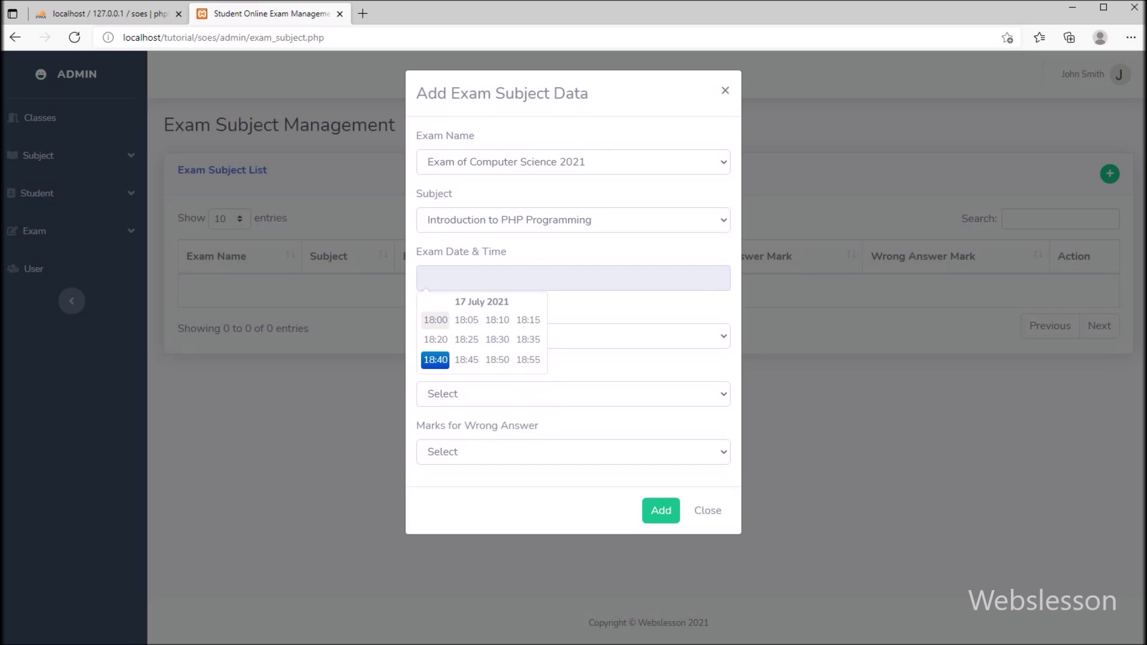
pyautogui.click(435, 320)
# Set 5 questions, +1 Mark per right and -1.25 Mark per wrong answer, and save
pyautogui.click(454, 335)
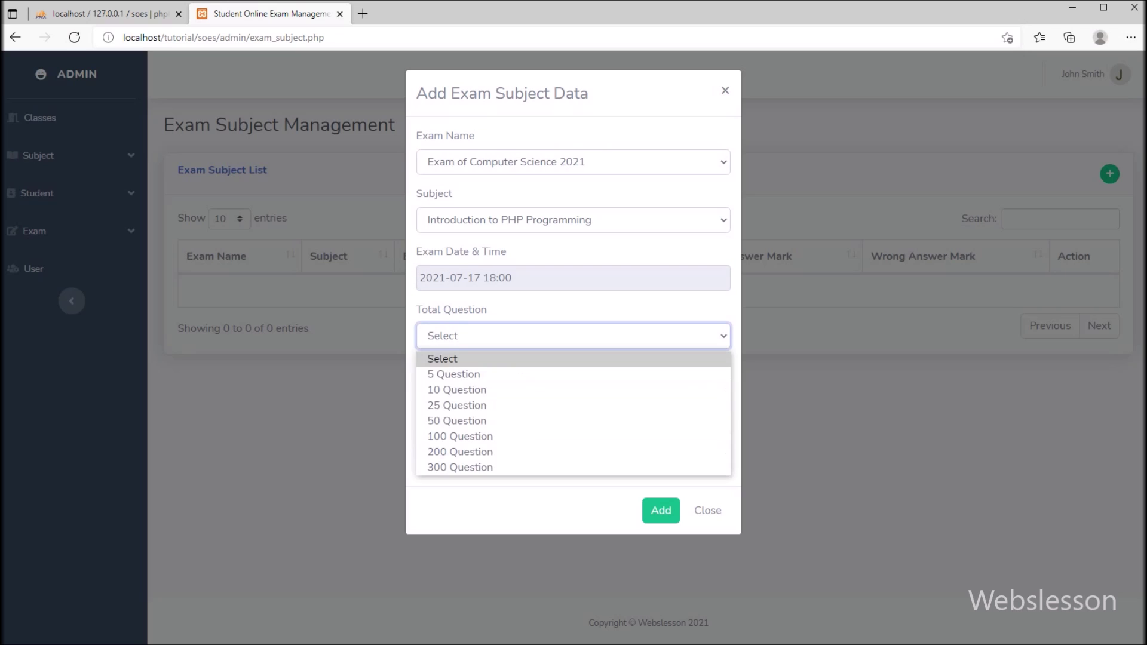
pyautogui.click(454, 374)
pyautogui.click(454, 394)
pyautogui.click(445, 429)
pyautogui.click(454, 451)
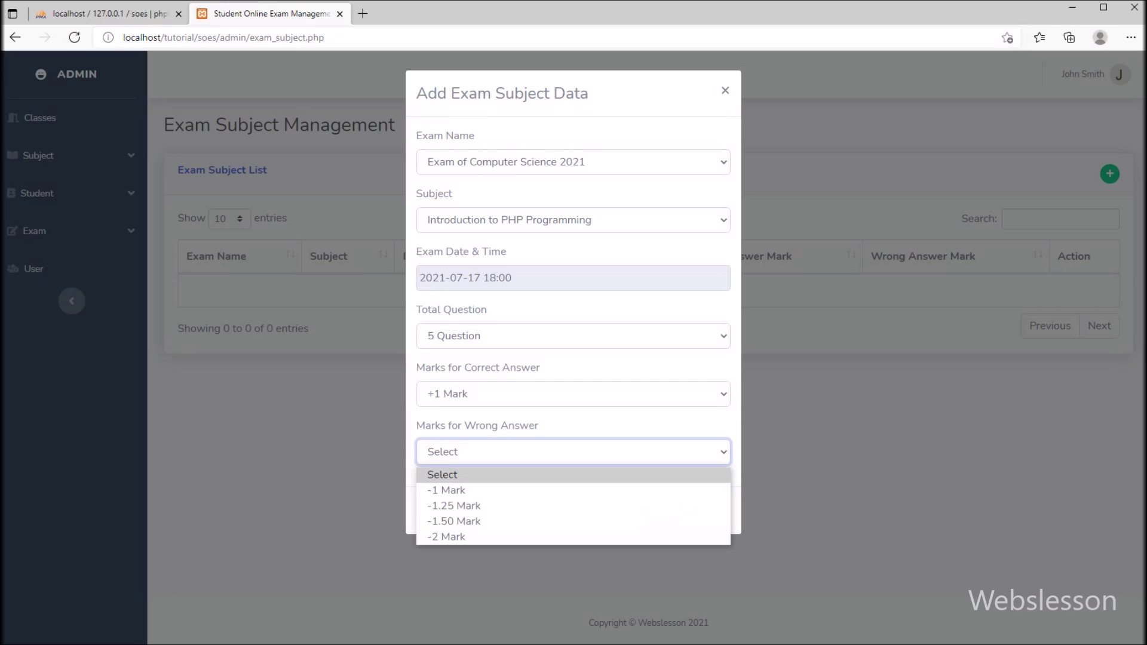
pyautogui.click(445, 504)
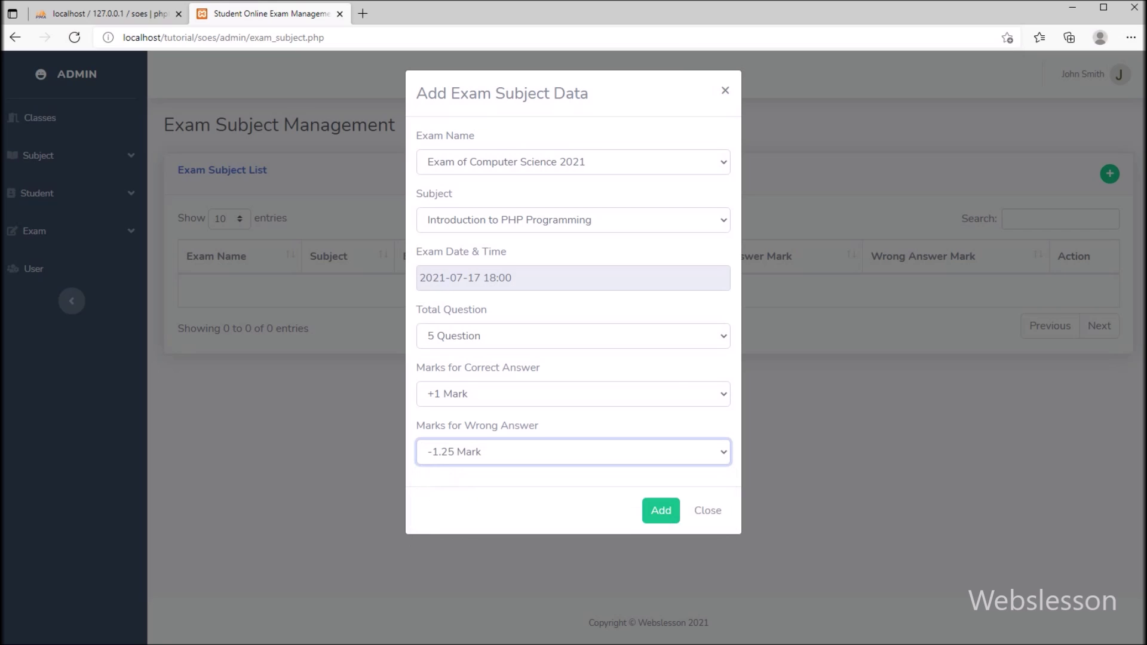
pyautogui.hotkey('alt', 'Tab')
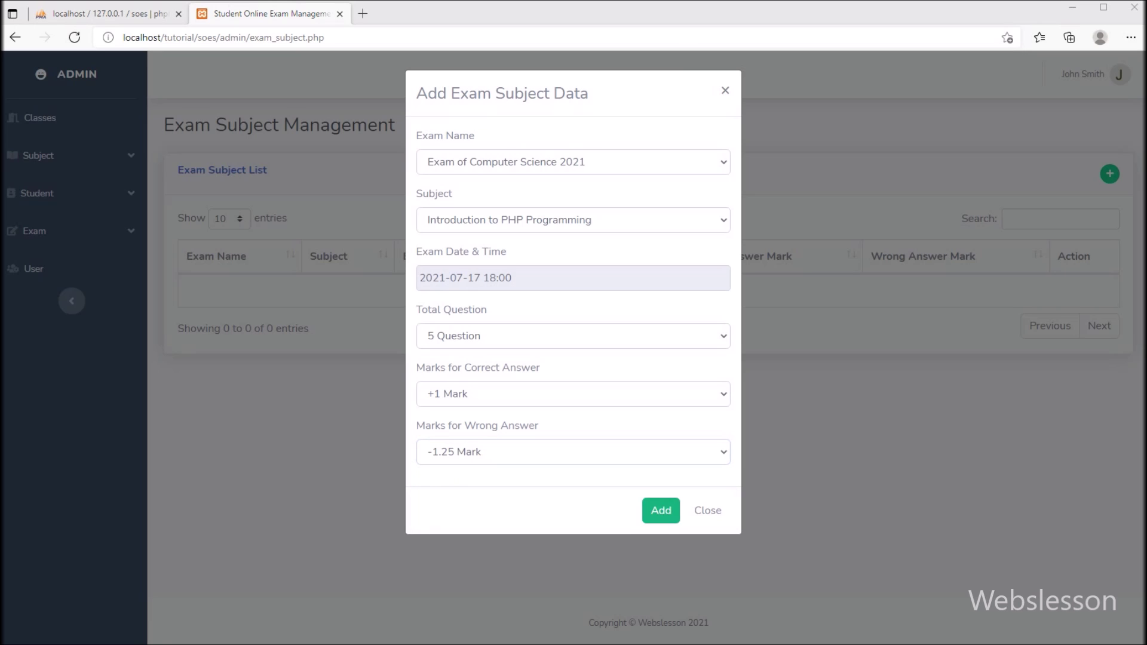
pyautogui.click(661, 510)
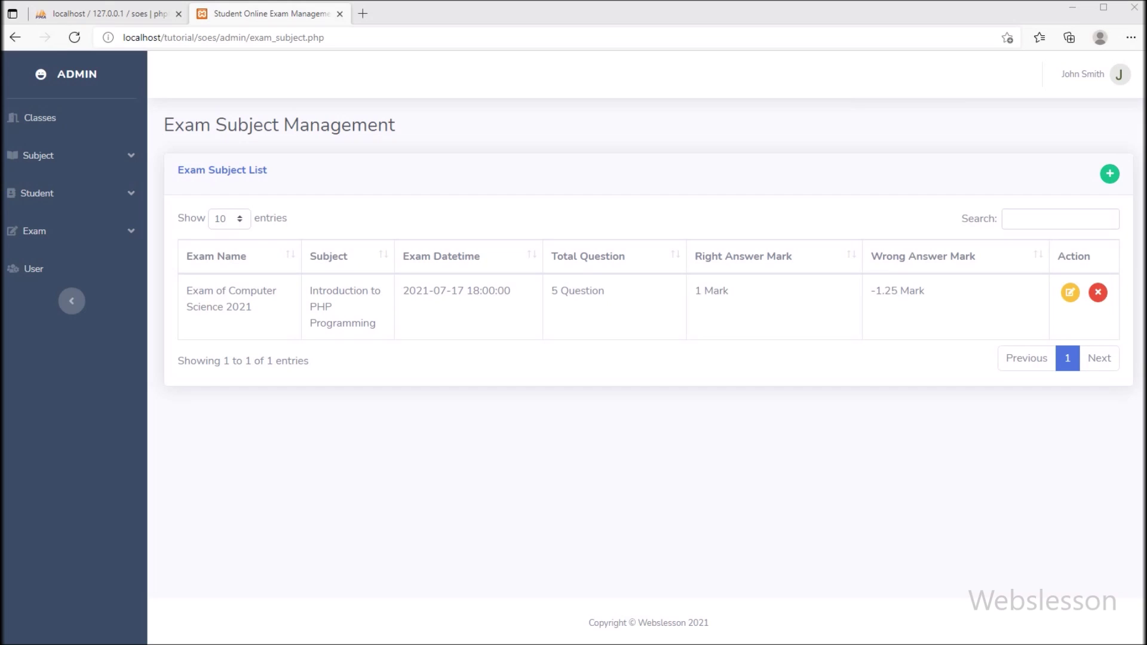
# Start a new question for Exam of Computer Science 2021, subject Introduction to PHP Programming
pyautogui.click(34, 231)
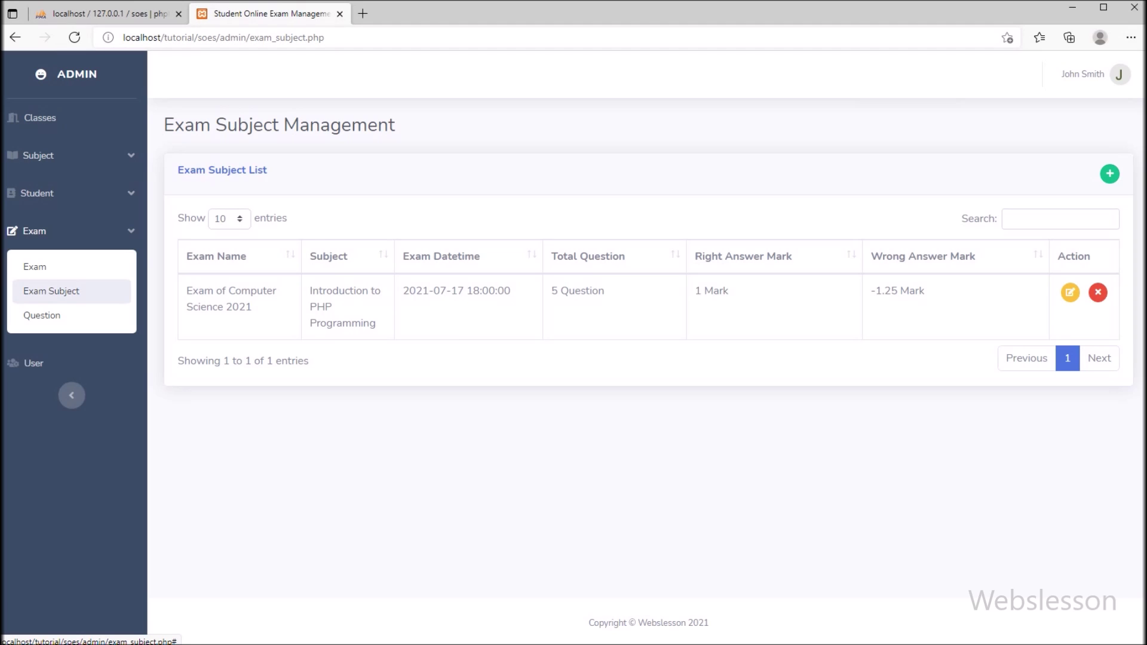
pyautogui.click(41, 315)
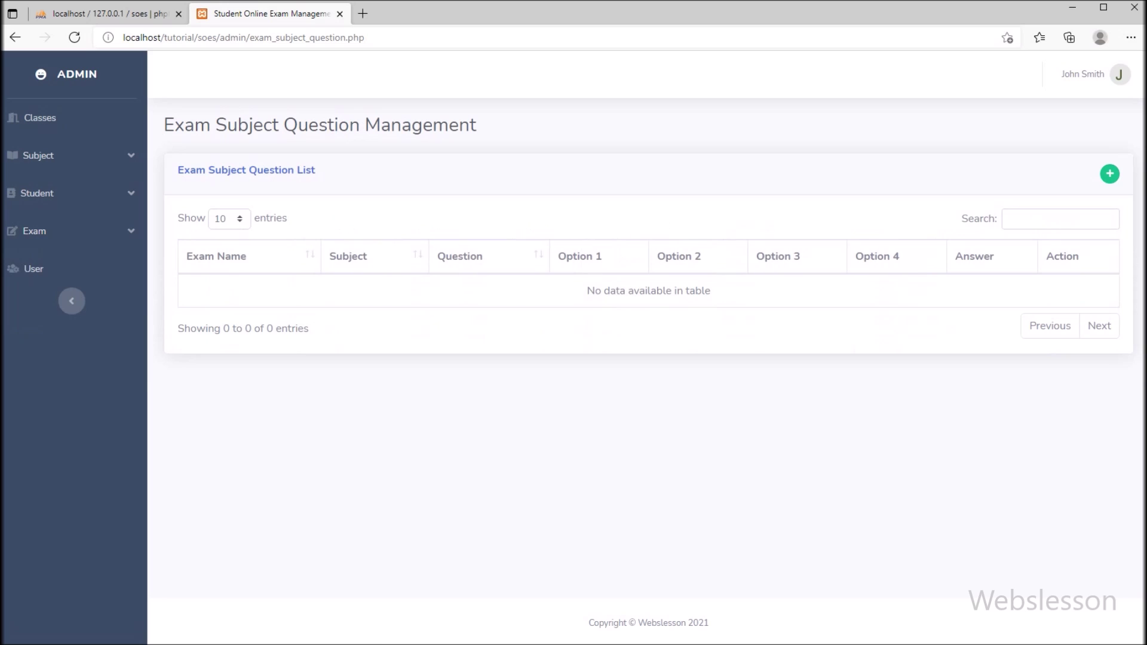
pyautogui.click(1110, 173)
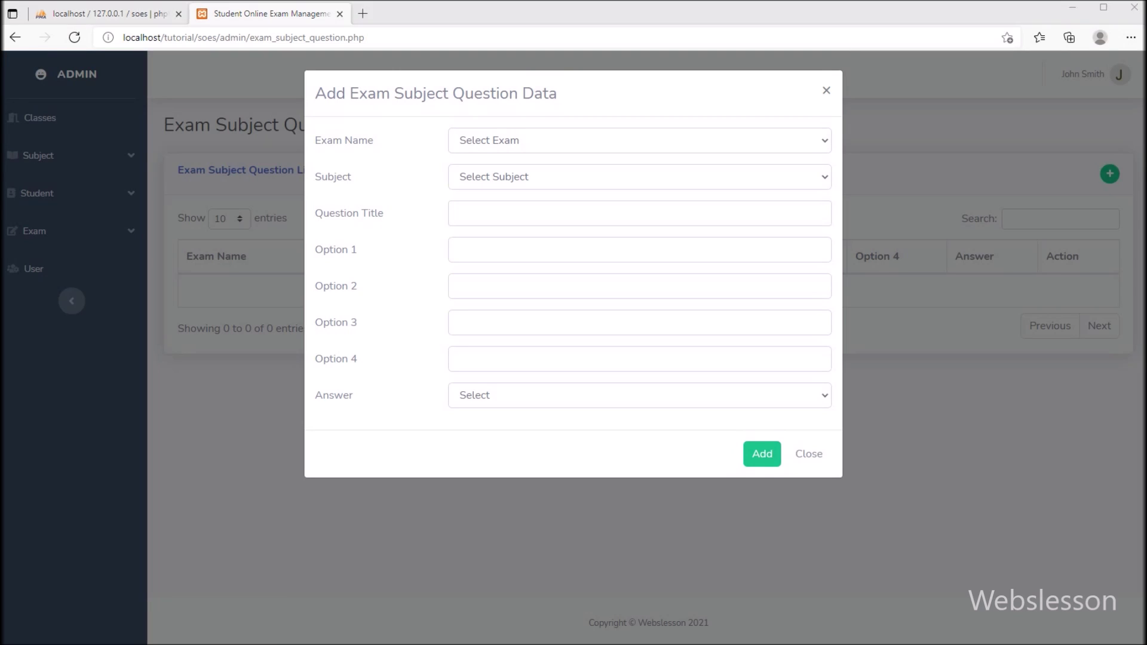
pyautogui.click(639, 140)
pyautogui.click(538, 179)
pyautogui.click(537, 177)
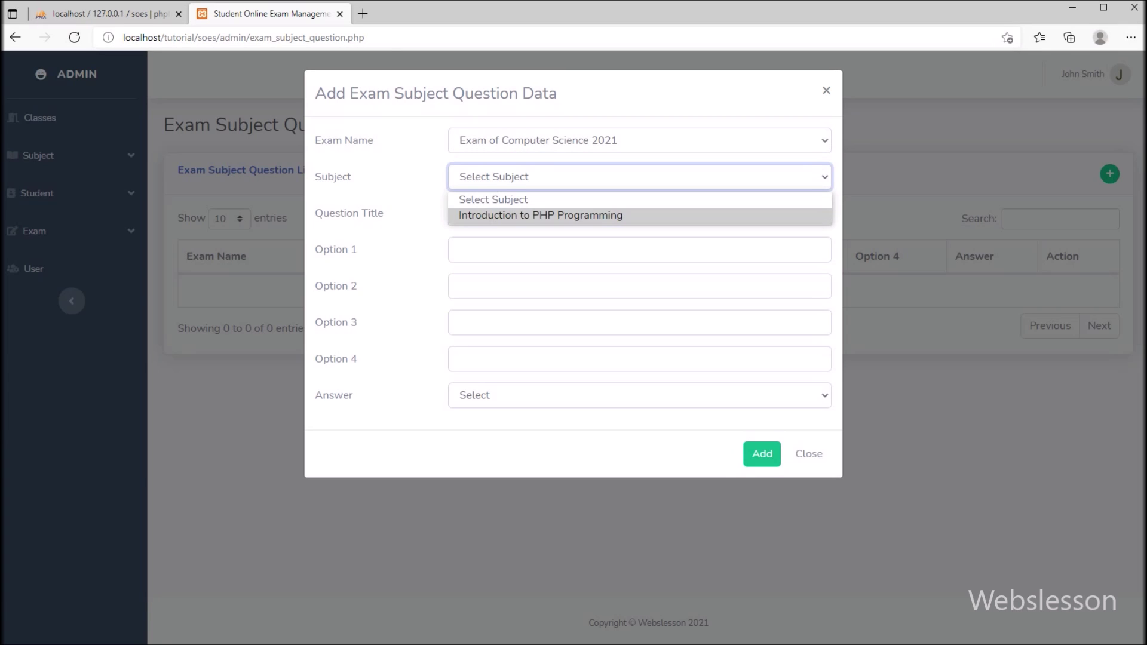
pyautogui.click(541, 215)
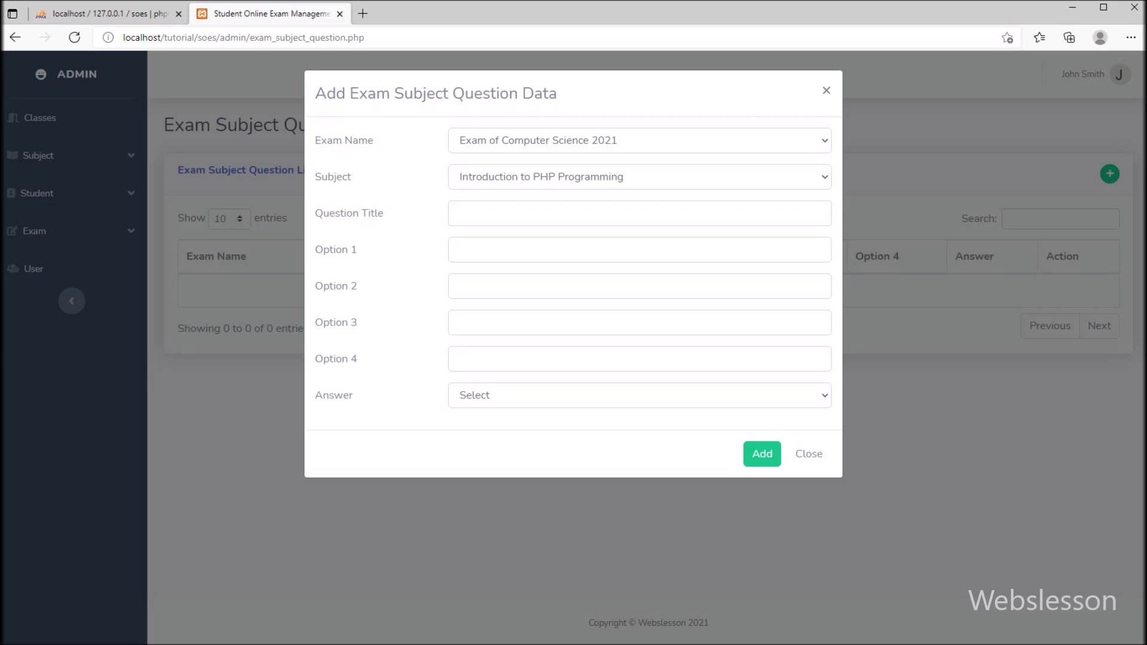
# Paste the cookie-storage question and enter 'In User Computer' as option 1
pyautogui.click(639, 213)
pyautogui.write('Data for a Cookie stored in _________ in PHP?')
pyautogui.hotkey('alt', 'Tab')
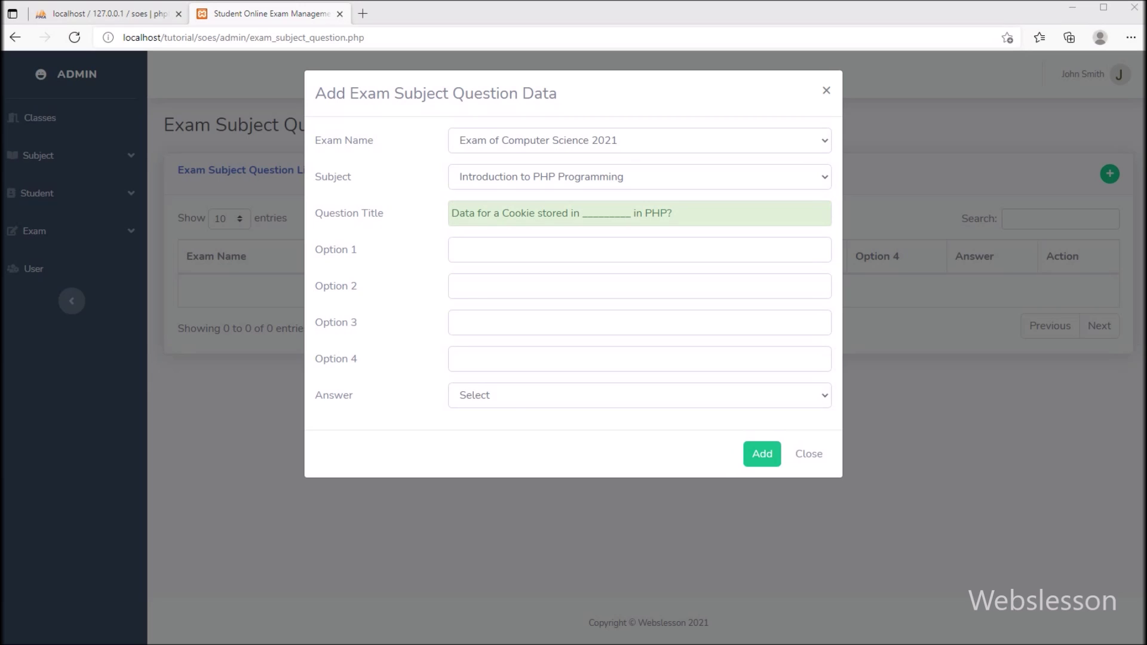
pyautogui.click(639, 250)
pyautogui.write('In User Computer')
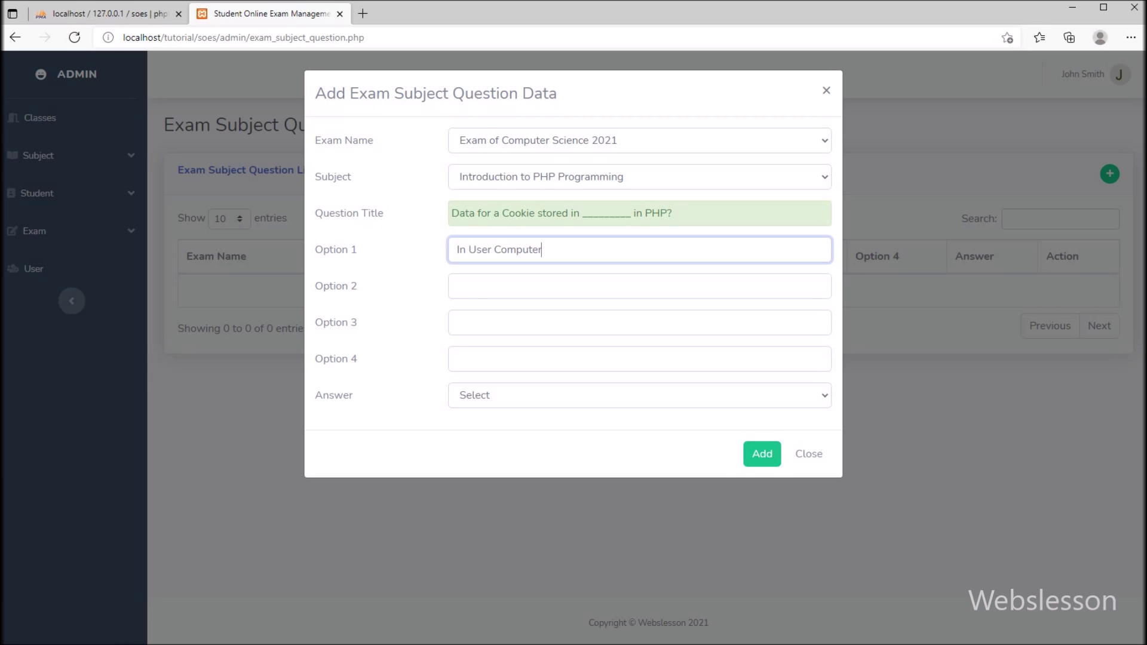
pyautogui.hotkey('alt', 'Tab')
# Fill options 2–4: In Server Computer, IN ISP Computer, It Depends on PHP Coding
pyautogui.click(639, 286)
pyautogui.write('In Server Computer')
pyautogui.hotkey('alt', 'Tab')
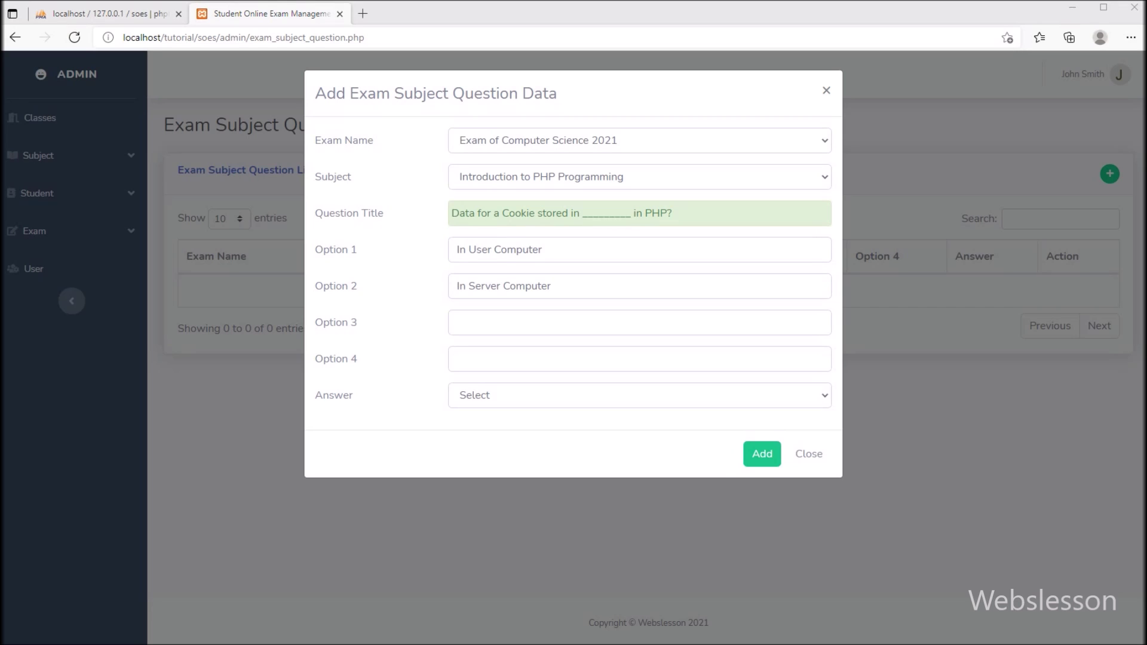
pyautogui.click(639, 323)
pyautogui.write('IN ISP Computer')
pyautogui.hotkey('alt', 'Tab')
pyautogui.click(639, 359)
pyautogui.write('It Depends on PHP Coding')
# Set the answer to 1 Option and save the cookie question to the list
pyautogui.click(639, 395)
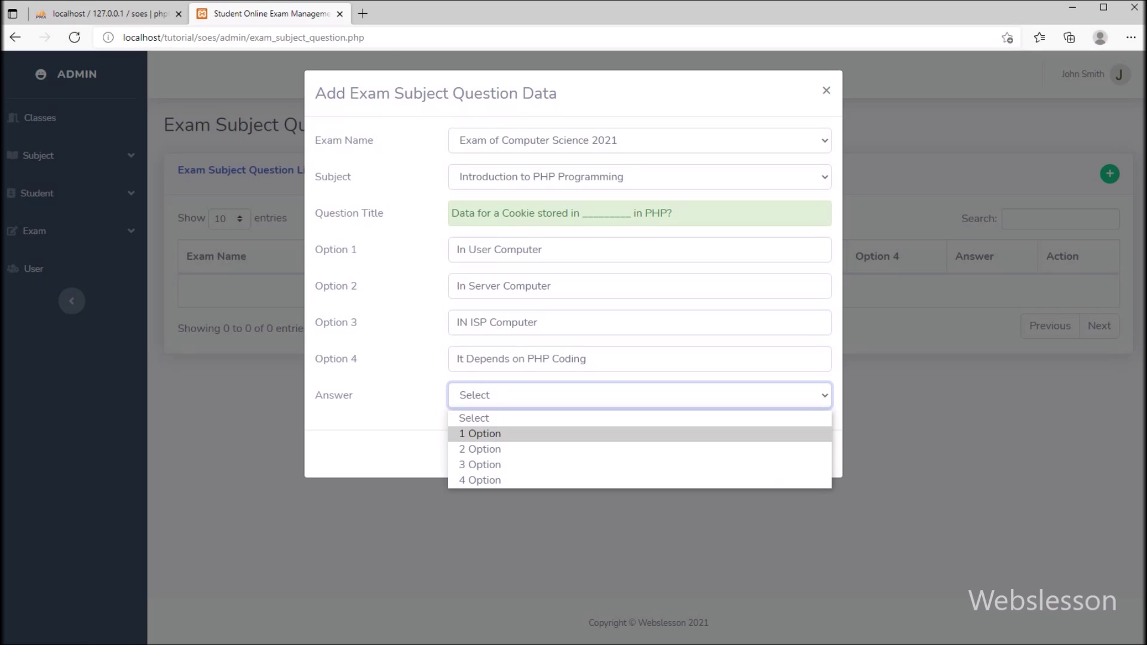
pyautogui.click(639, 434)
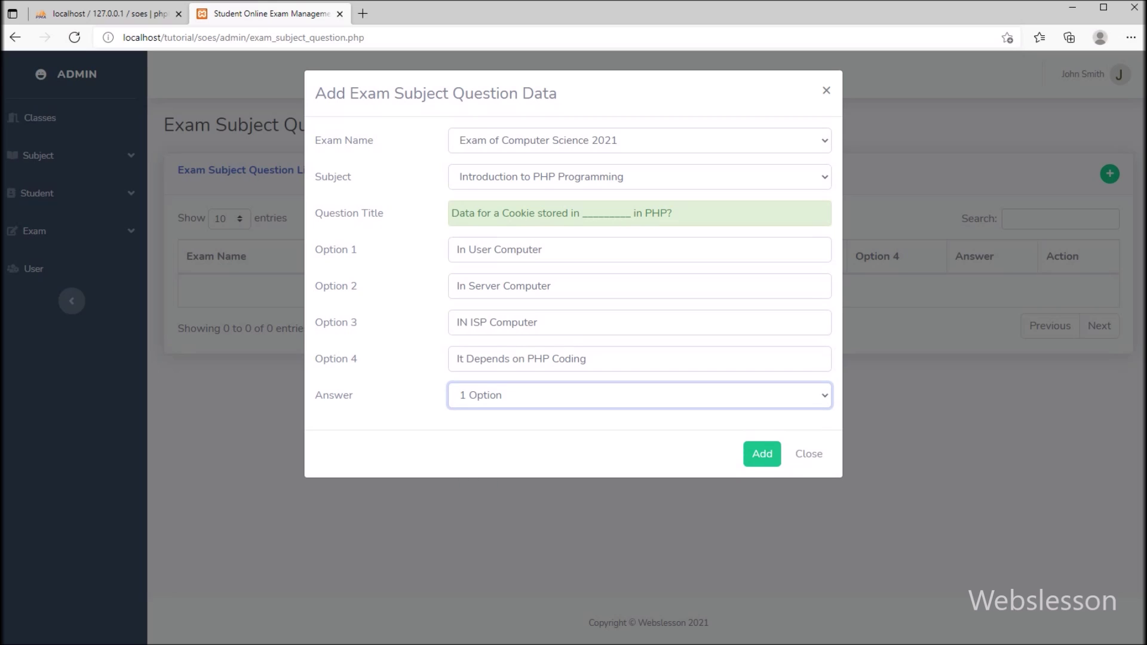
pyautogui.hotkey('alt', 'Tab')
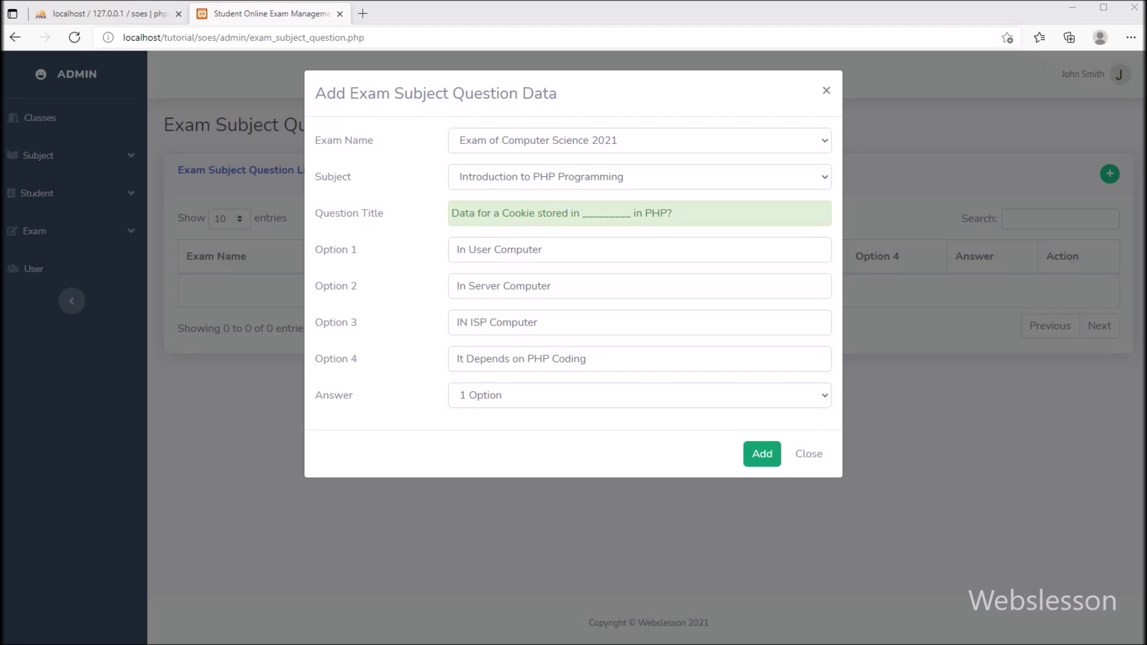
pyautogui.click(762, 453)
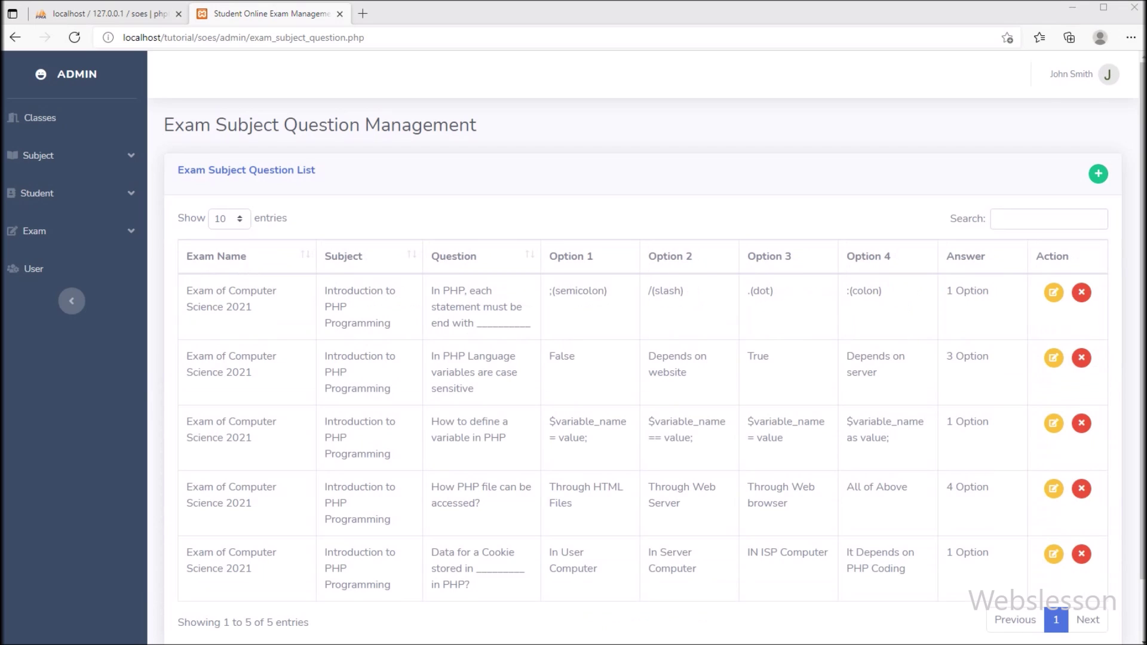
pyautogui.scroll(-2, 643, 359)
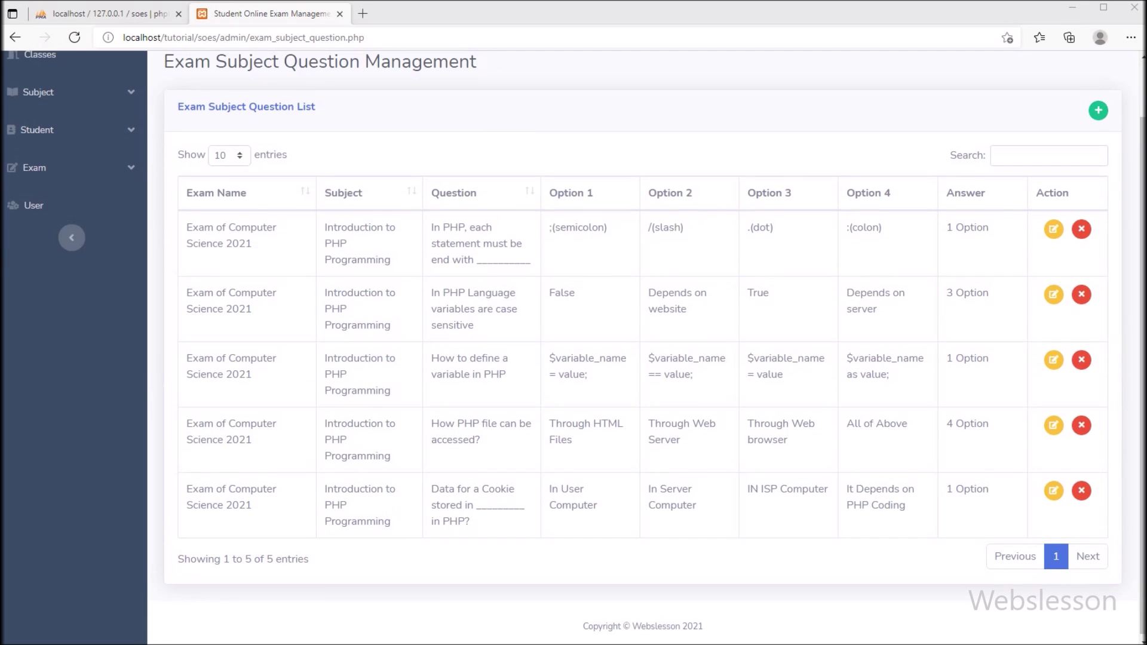
pyautogui.scroll(2, 643, 358)
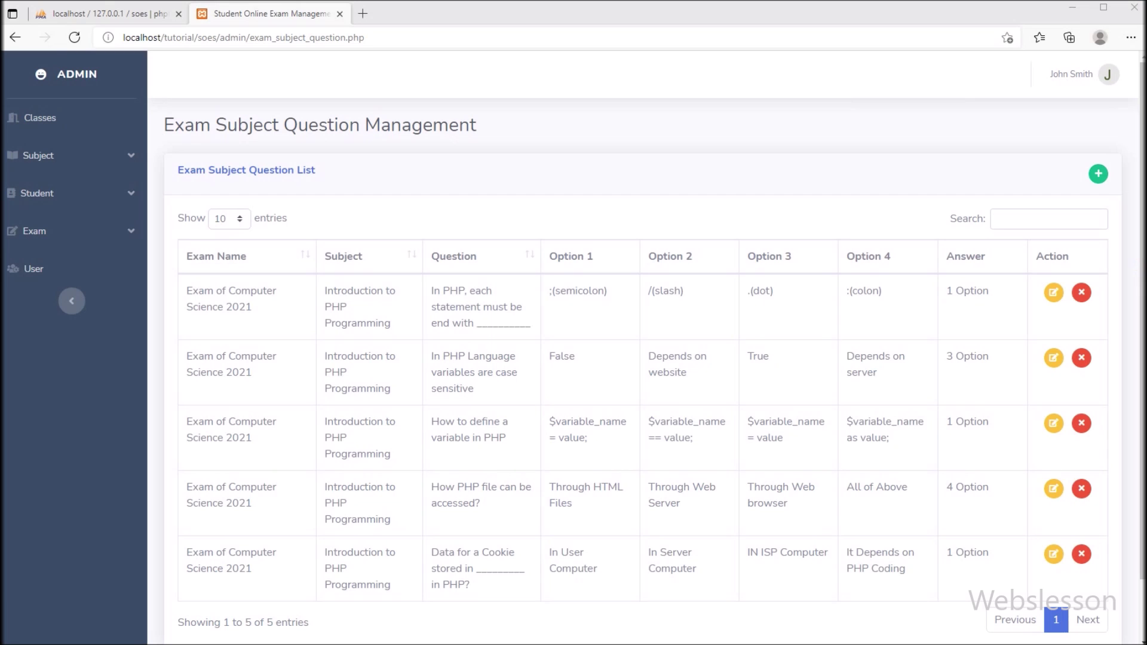
# Set Exam of Computer Science 2021's Exam Status to Created in the Edit Exam Data dialog
pyautogui.click(35, 231)
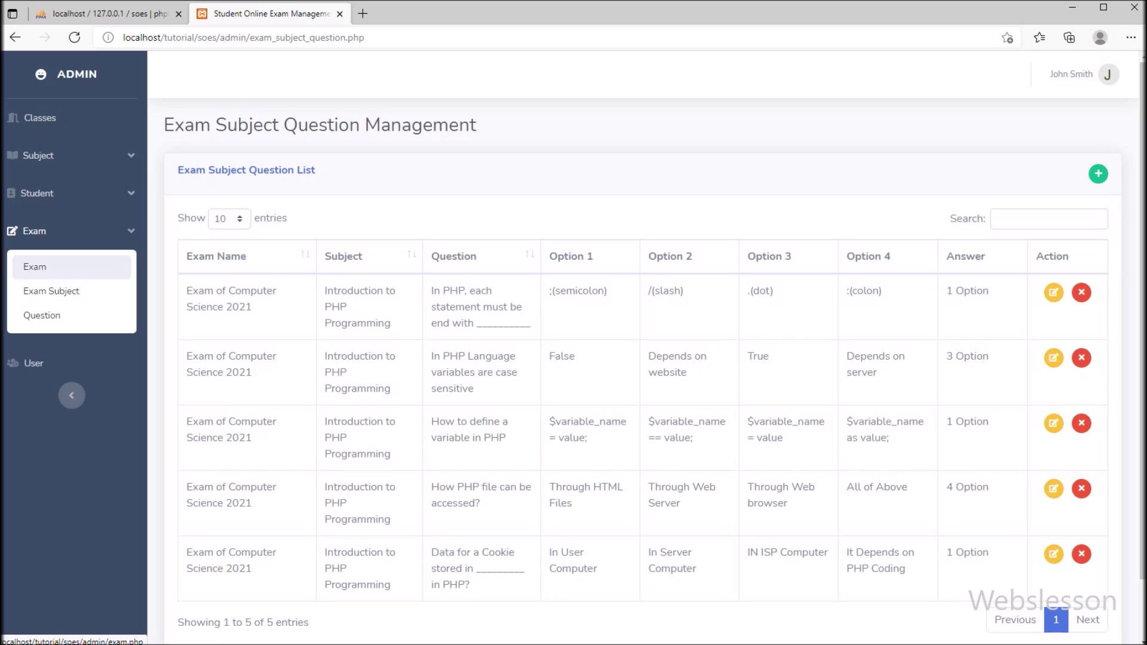
pyautogui.click(34, 266)
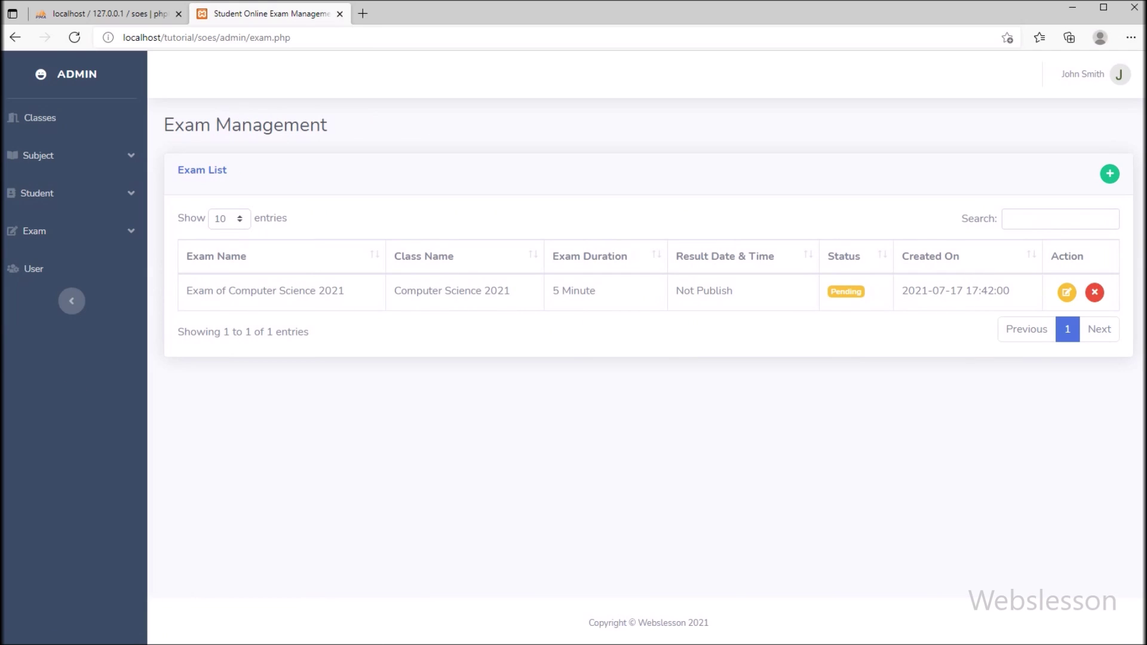
pyautogui.click(1067, 292)
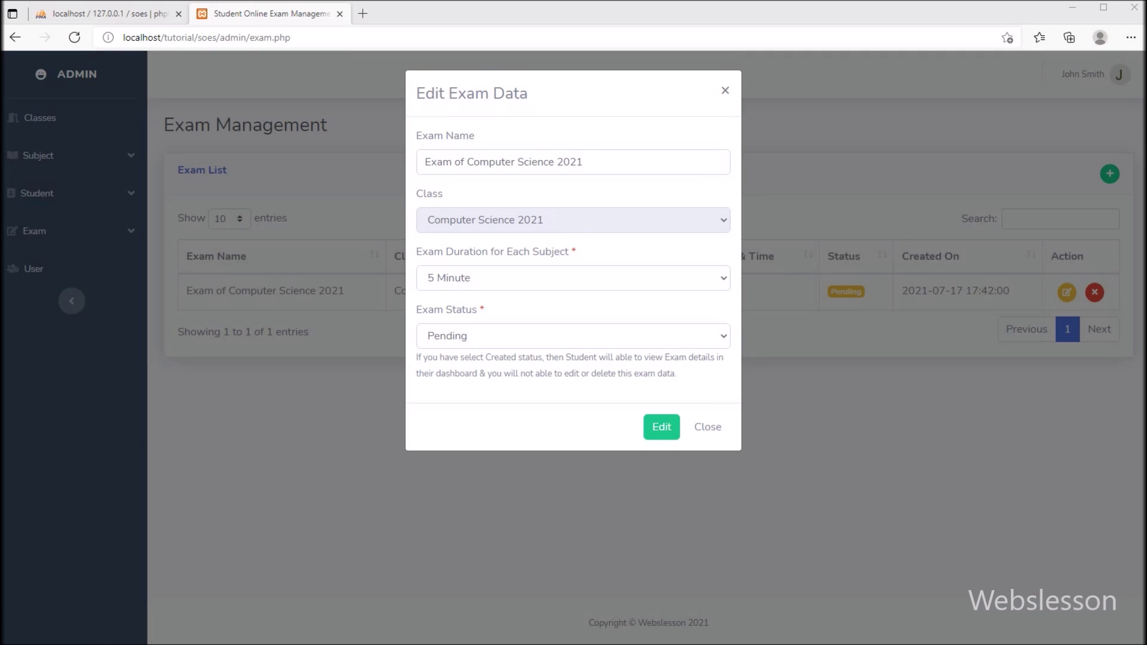
pyautogui.click(574, 336)
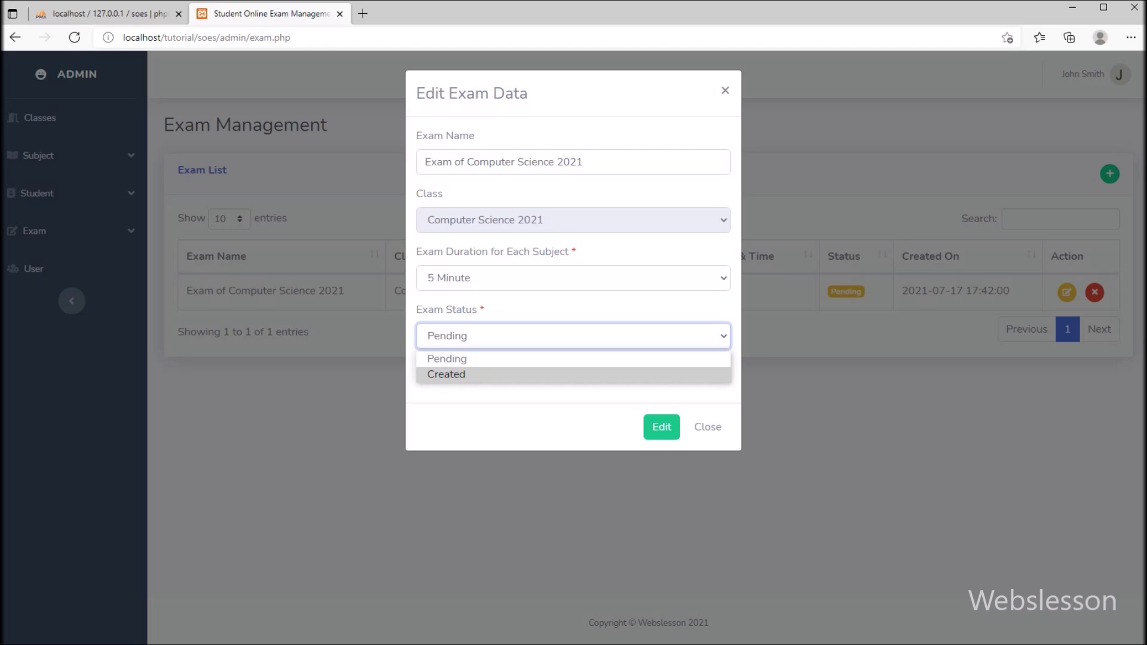
pyautogui.press('Return')
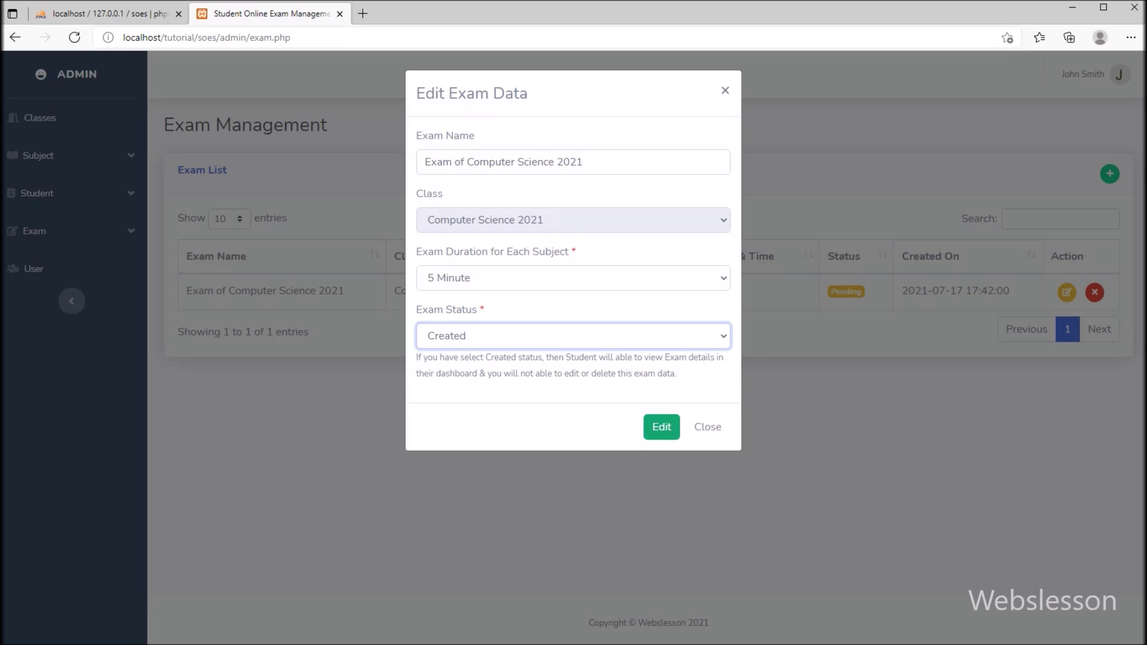
pyautogui.click(662, 427)
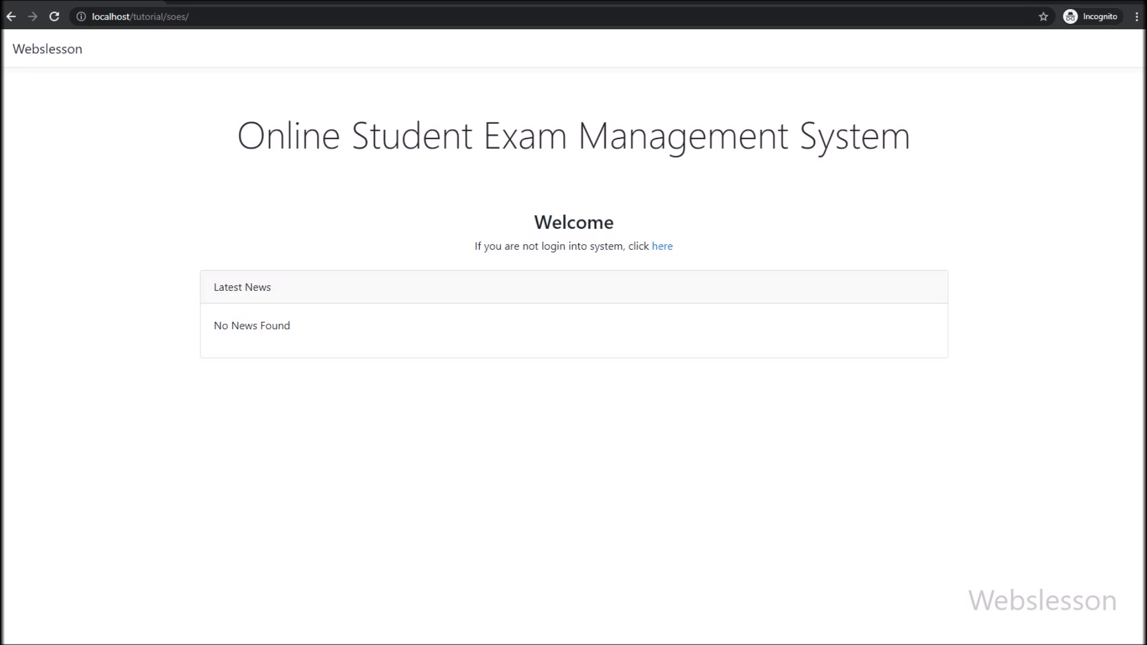
# Log in on the student login form with the autofilled e-mail and the account password
pyautogui.click(662, 246)
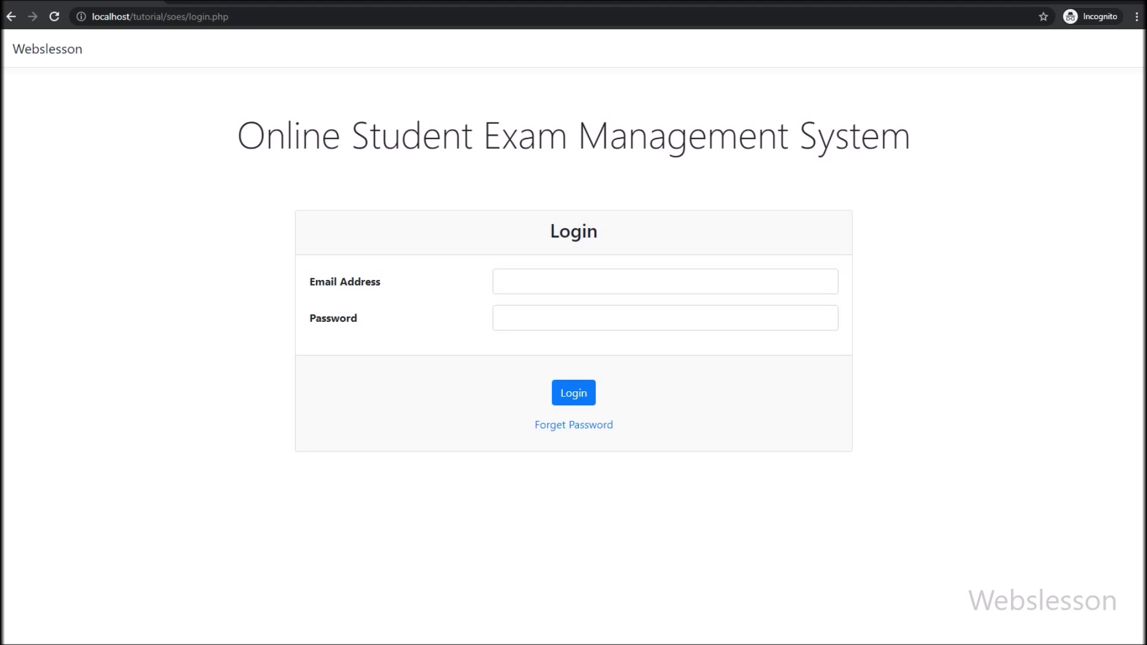
pyautogui.click(664, 281)
pyautogui.click(556, 338)
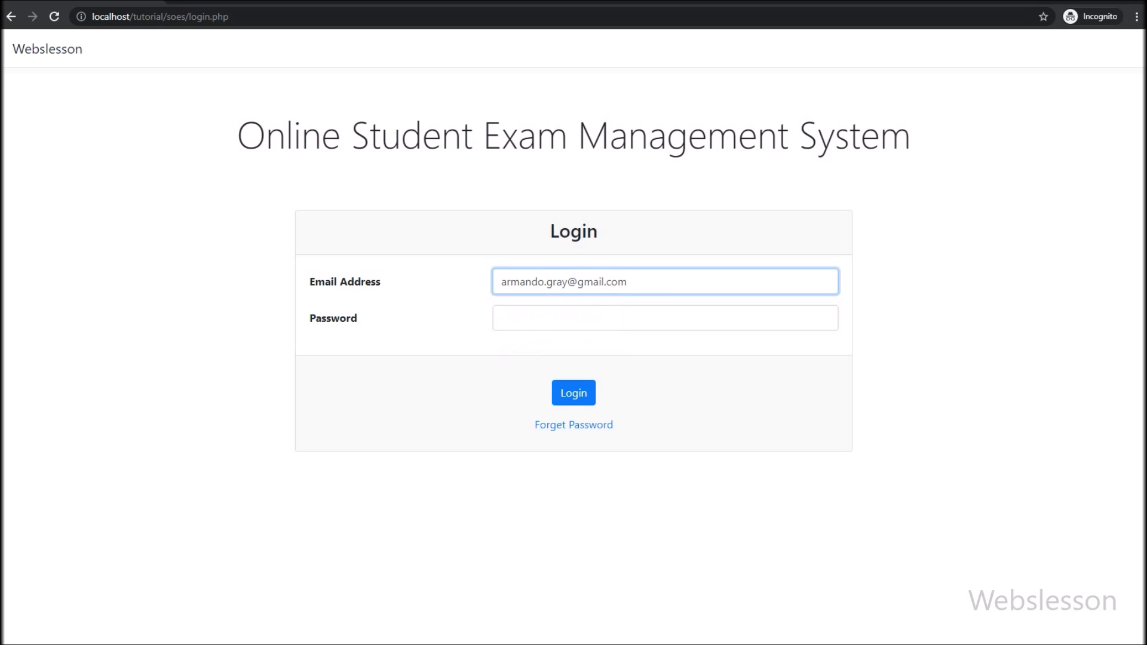
pyautogui.click(665, 318)
pyautogui.write('password')
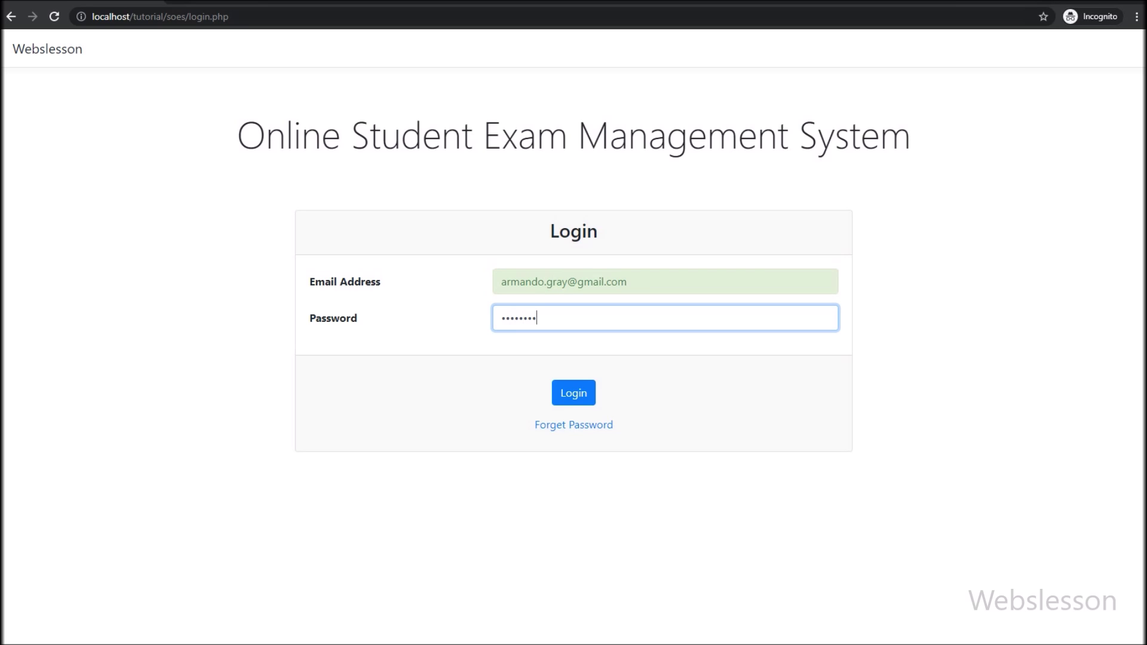
pyautogui.press('Return')
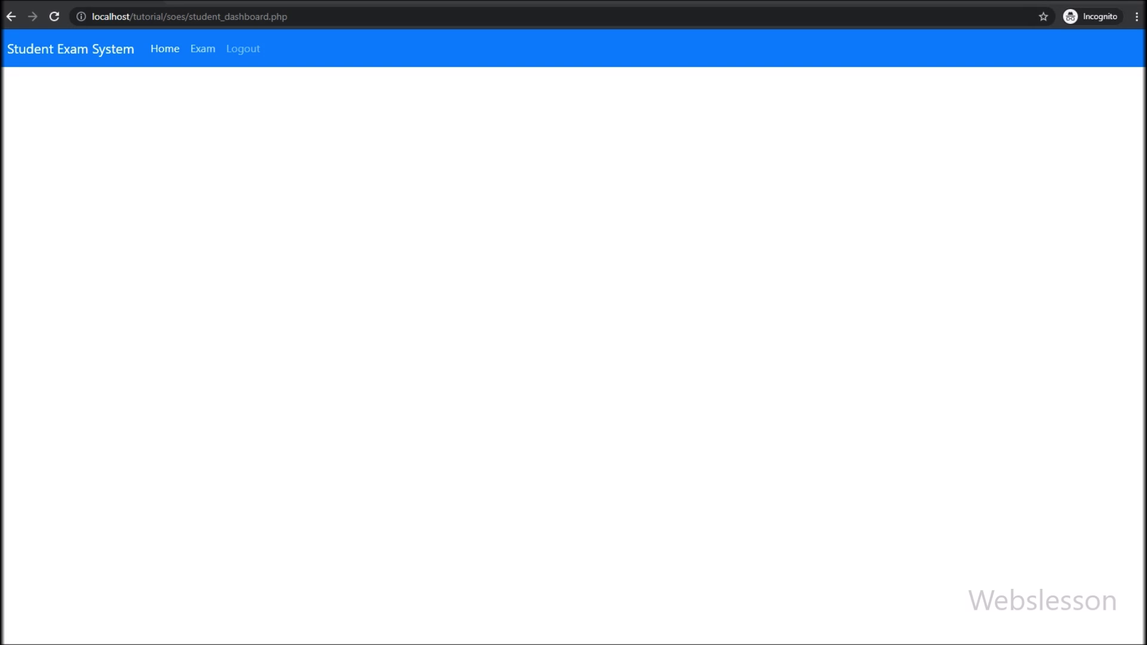
# Open the student's exam list and view the Computer Science 2021 exam's timetable
pyautogui.click(242, 48)
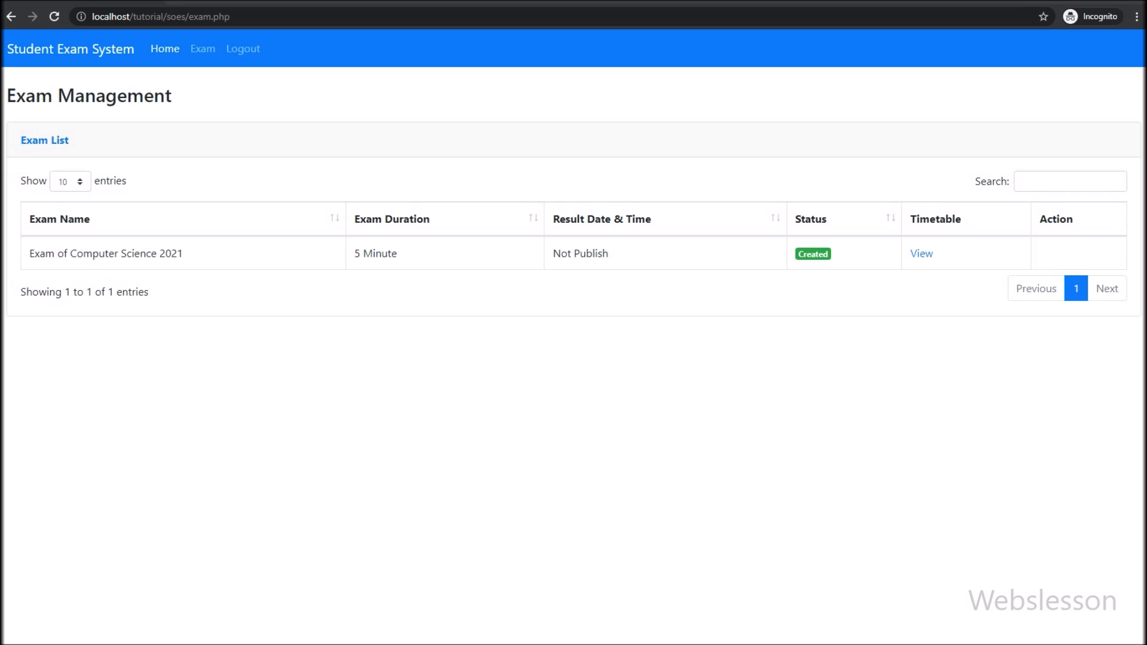
pyautogui.click(921, 254)
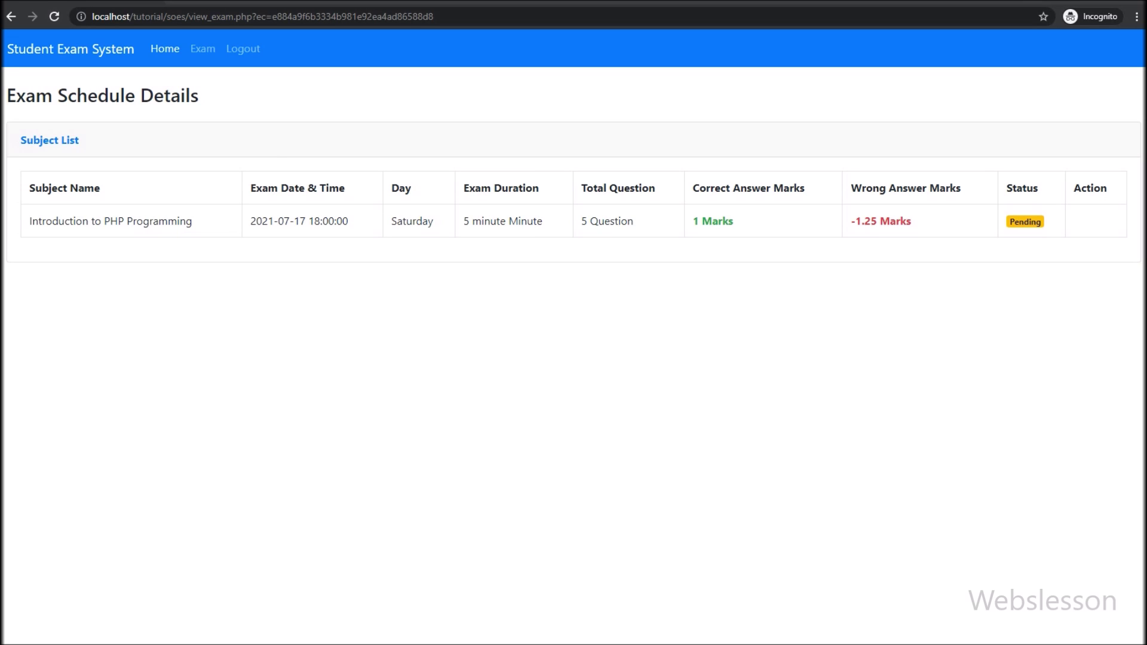
# Start the PHP exam and answer In User Computer, then All of Above
pyautogui.press('F5')
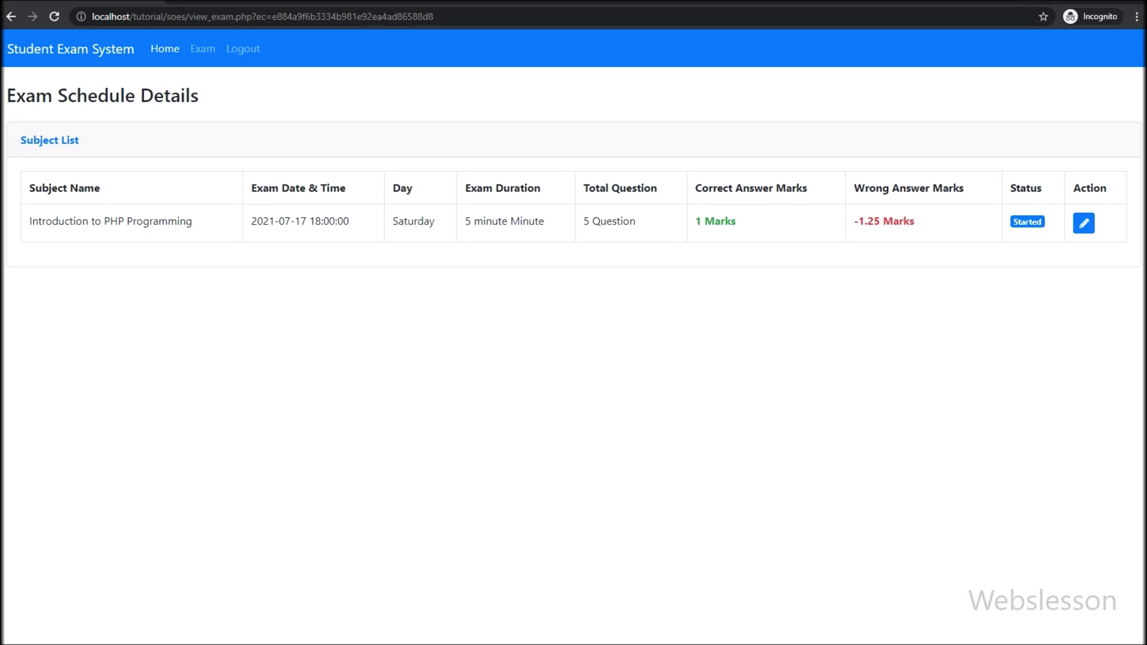
pyautogui.click(1083, 223)
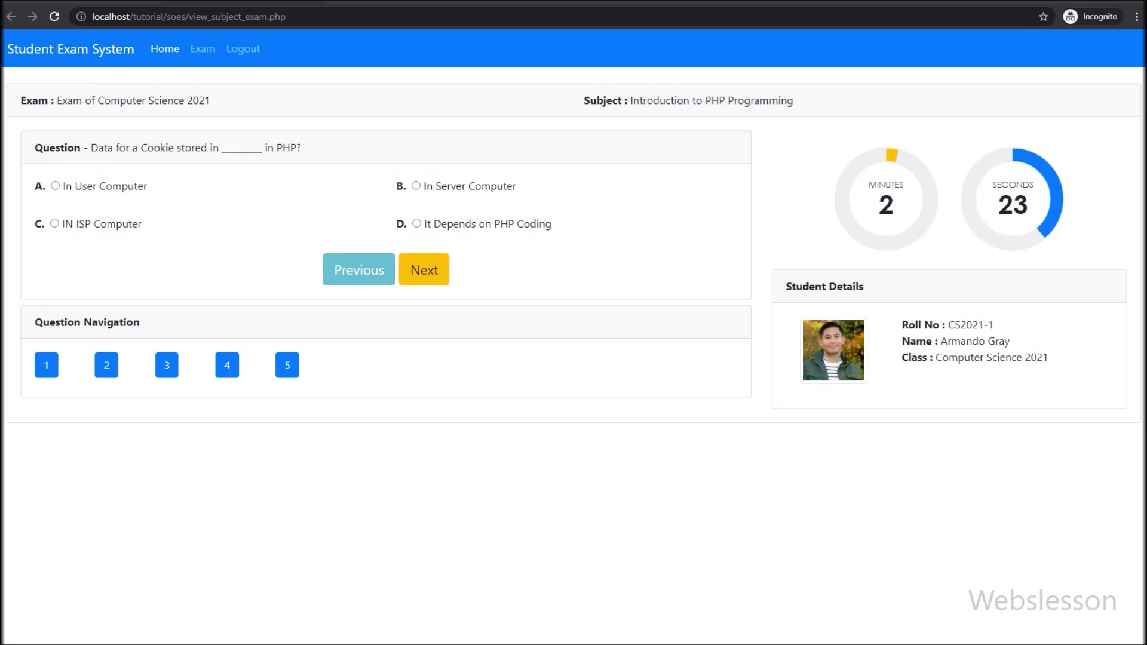
pyautogui.click(54, 185)
pyautogui.click(424, 270)
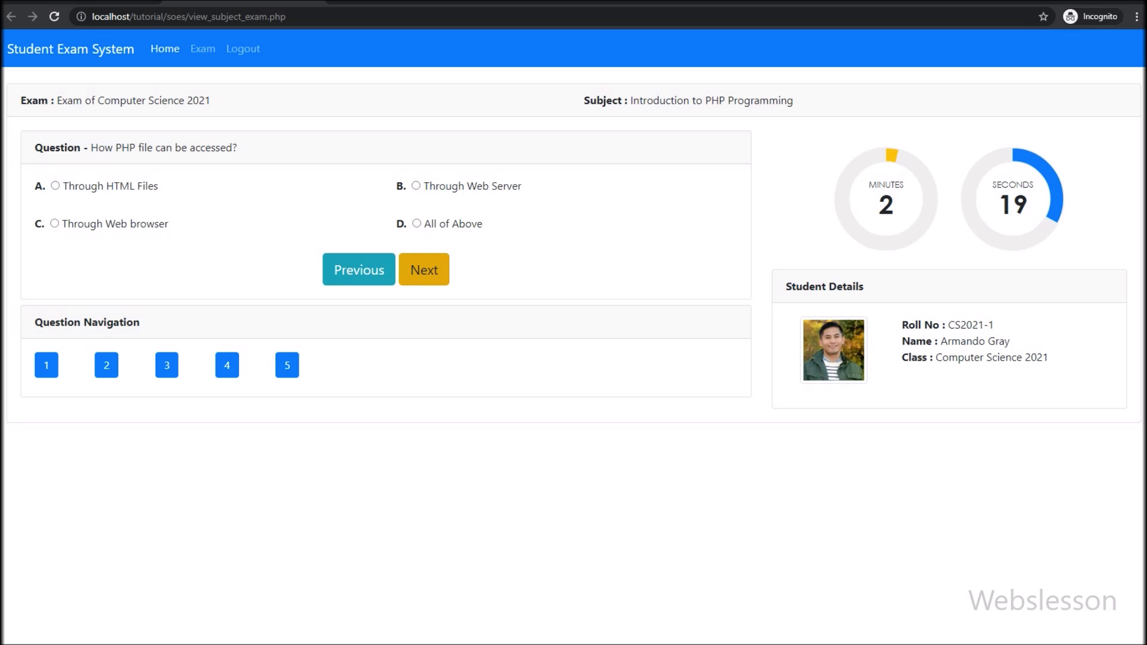
pyautogui.click(417, 224)
pyautogui.click(424, 269)
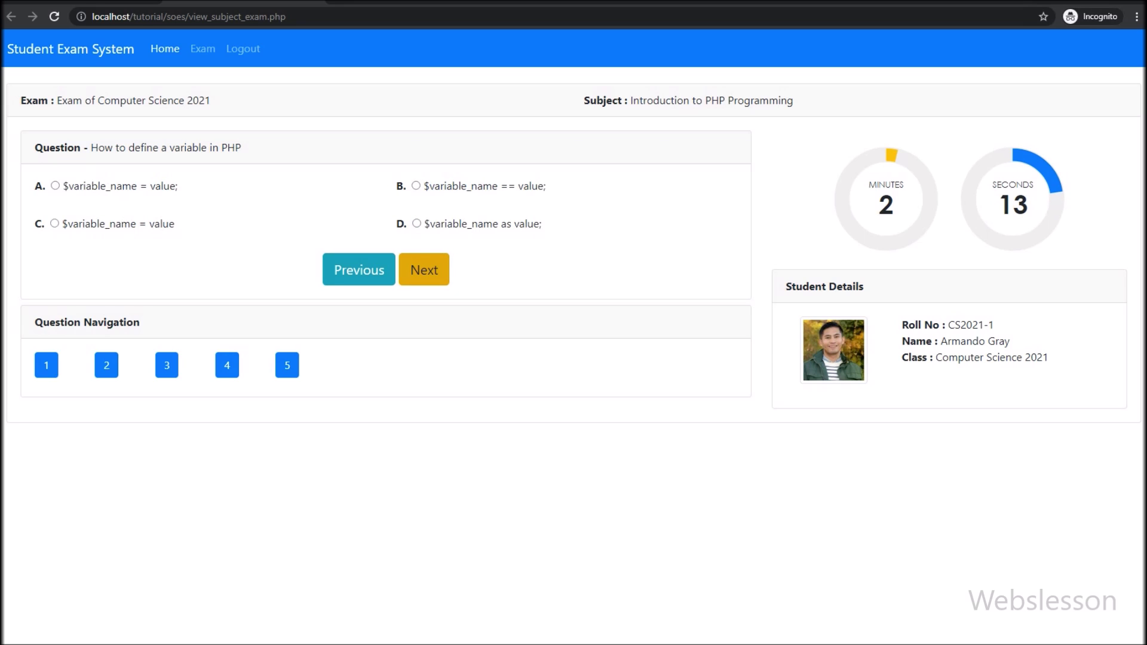
# Answer the remaining questions (first variable definition, True, semicolon) and dismiss the time-up alert
pyautogui.click(55, 186)
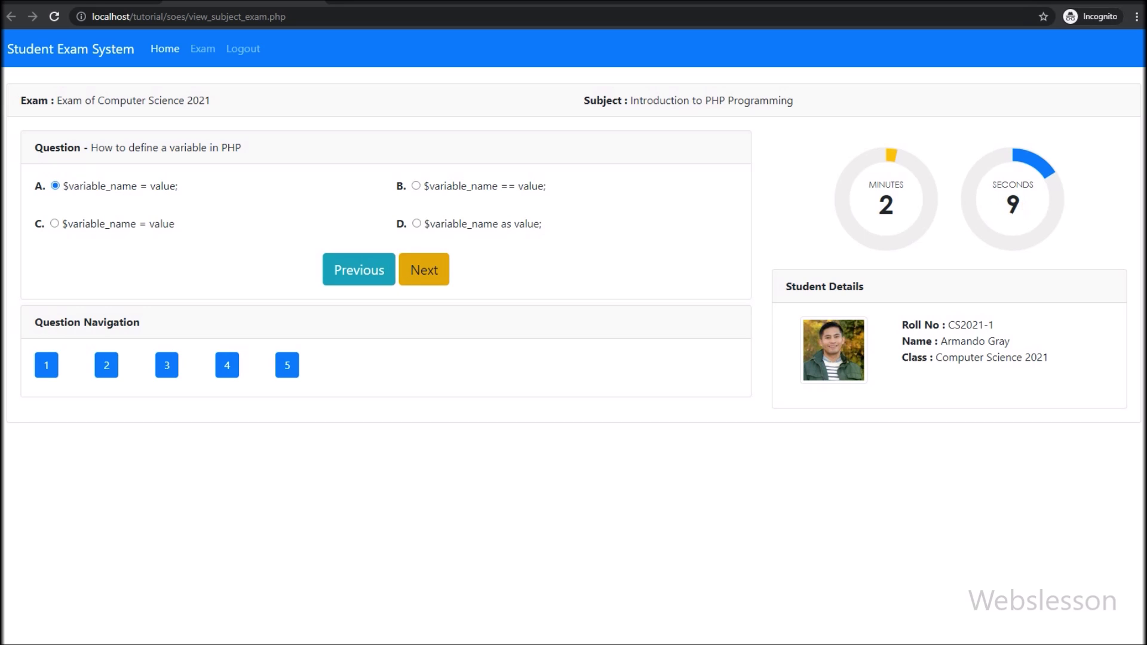
pyautogui.click(424, 269)
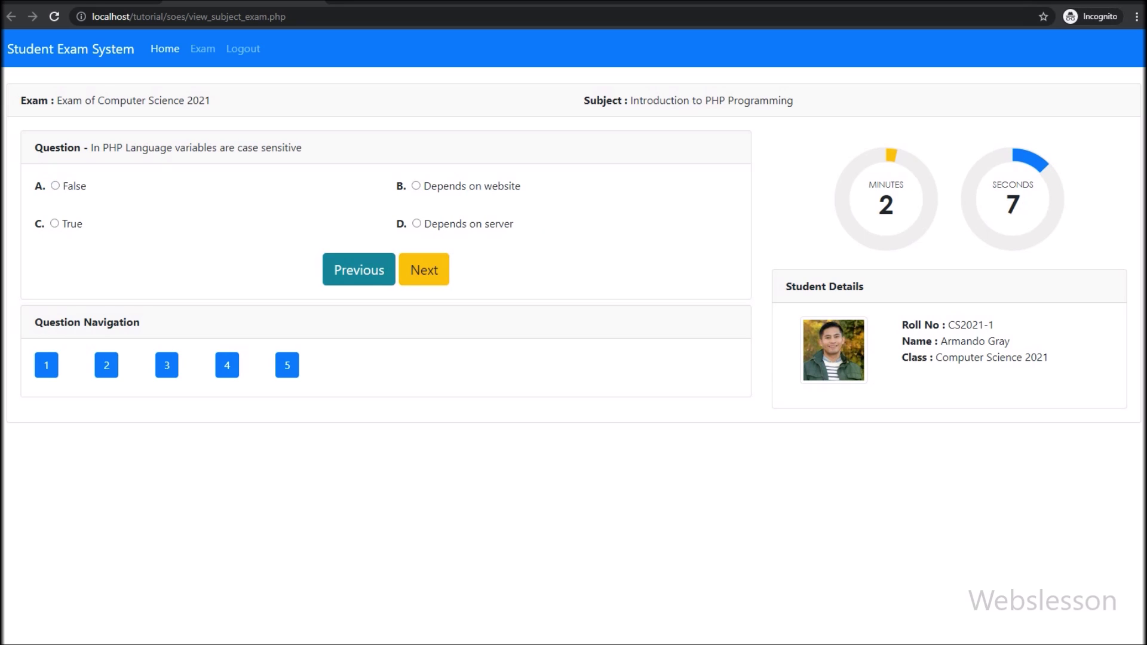
pyautogui.click(54, 224)
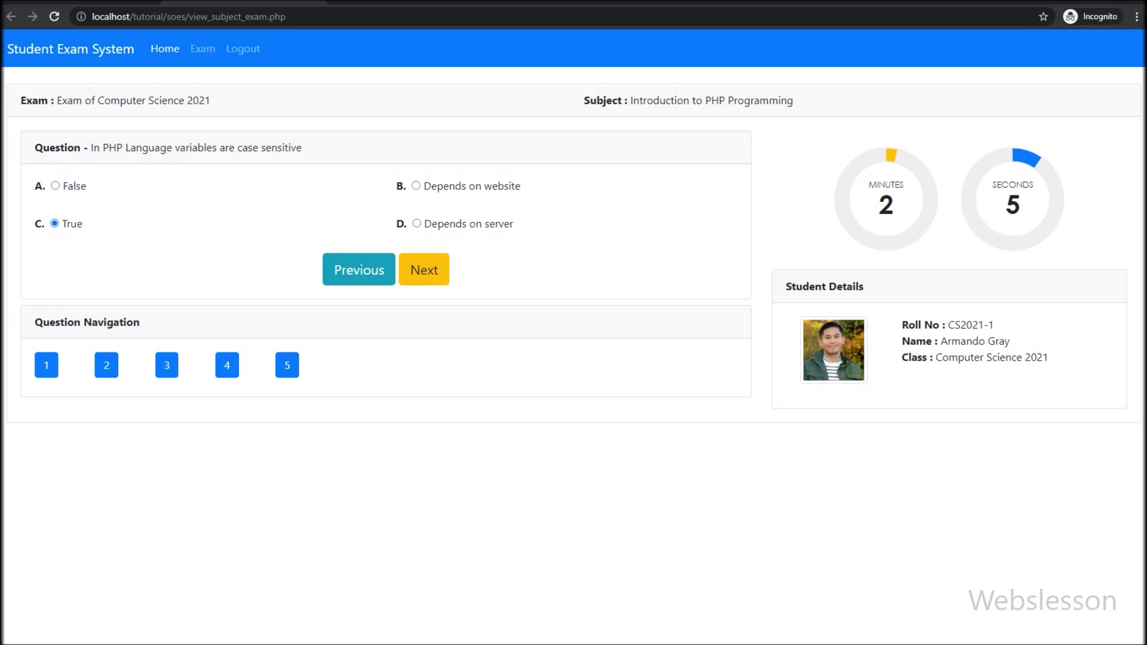
pyautogui.click(424, 269)
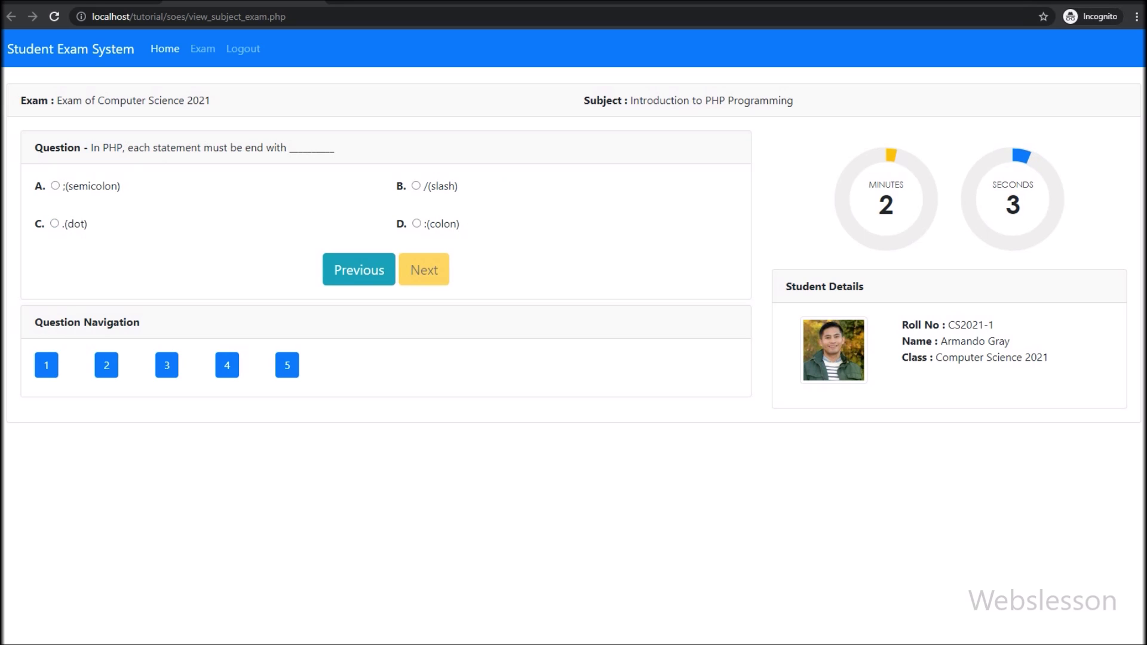
pyautogui.click(55, 186)
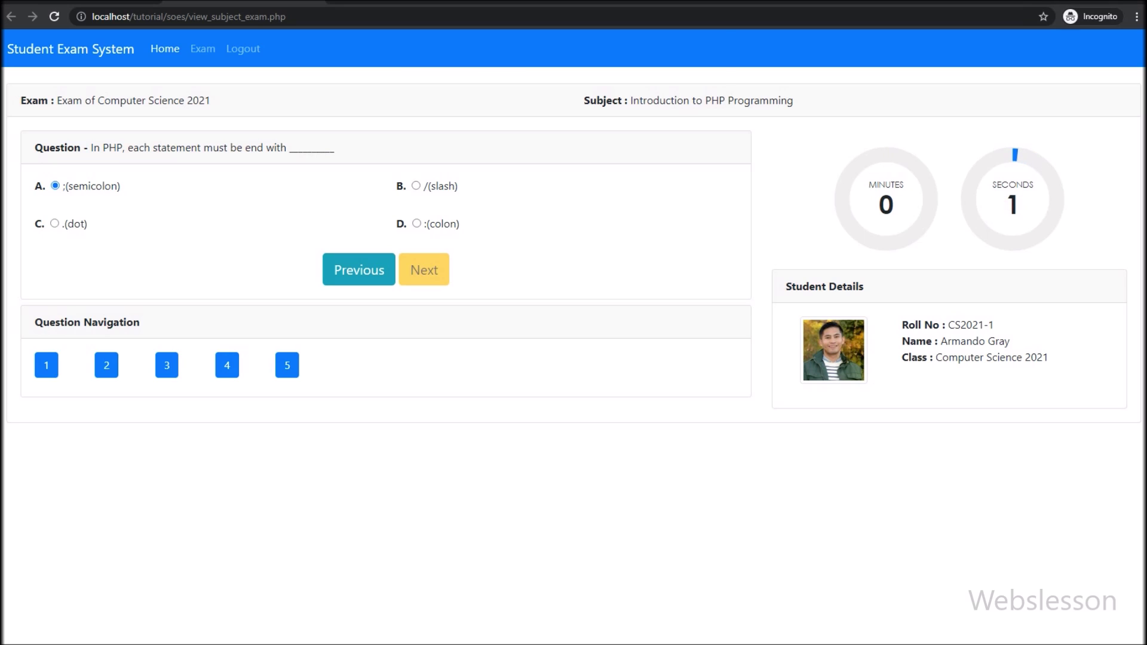
pyautogui.press('Return')
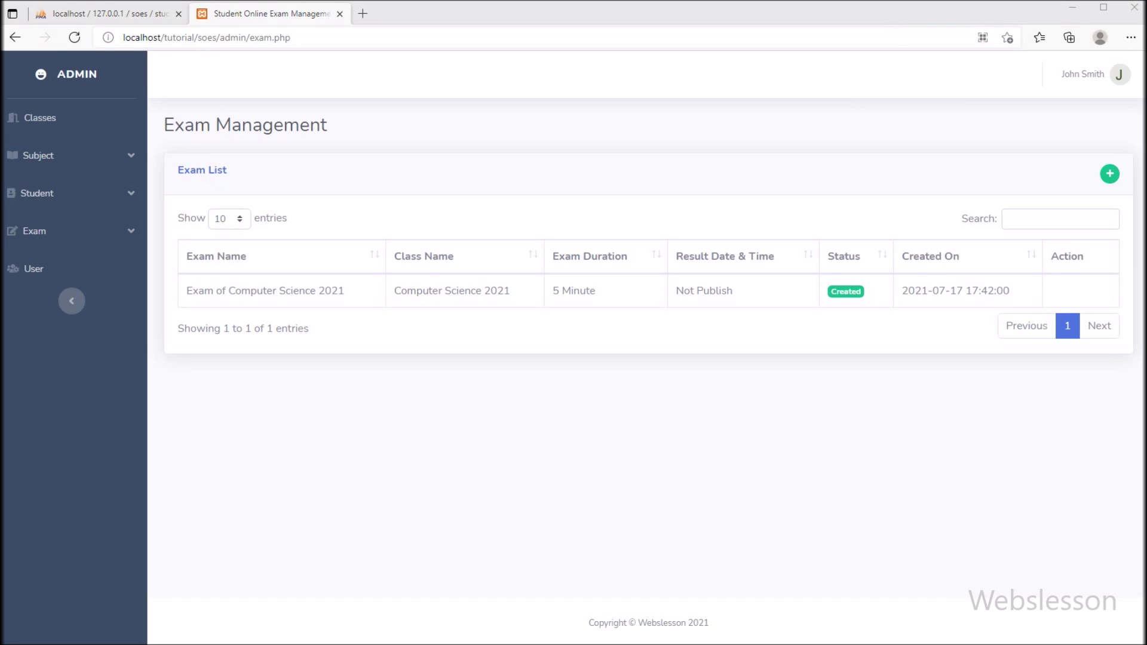
# Publish Exam of Computer Science 2021's result with result date 17 July 2021 18:10
pyautogui.click(74, 37)
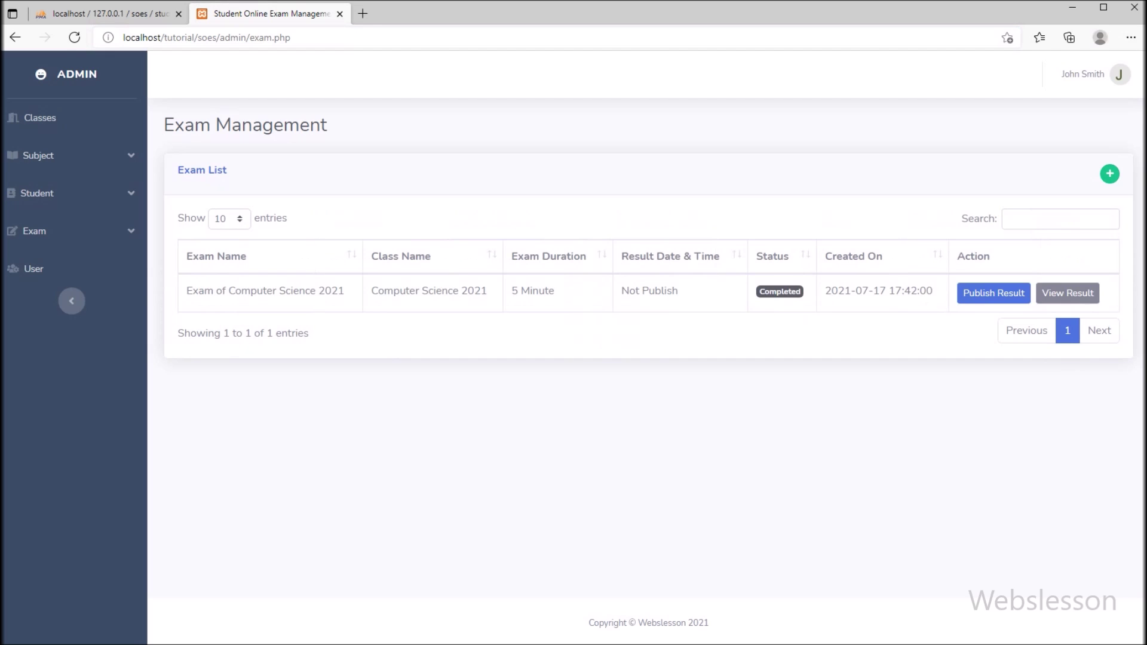
pyautogui.click(1067, 292)
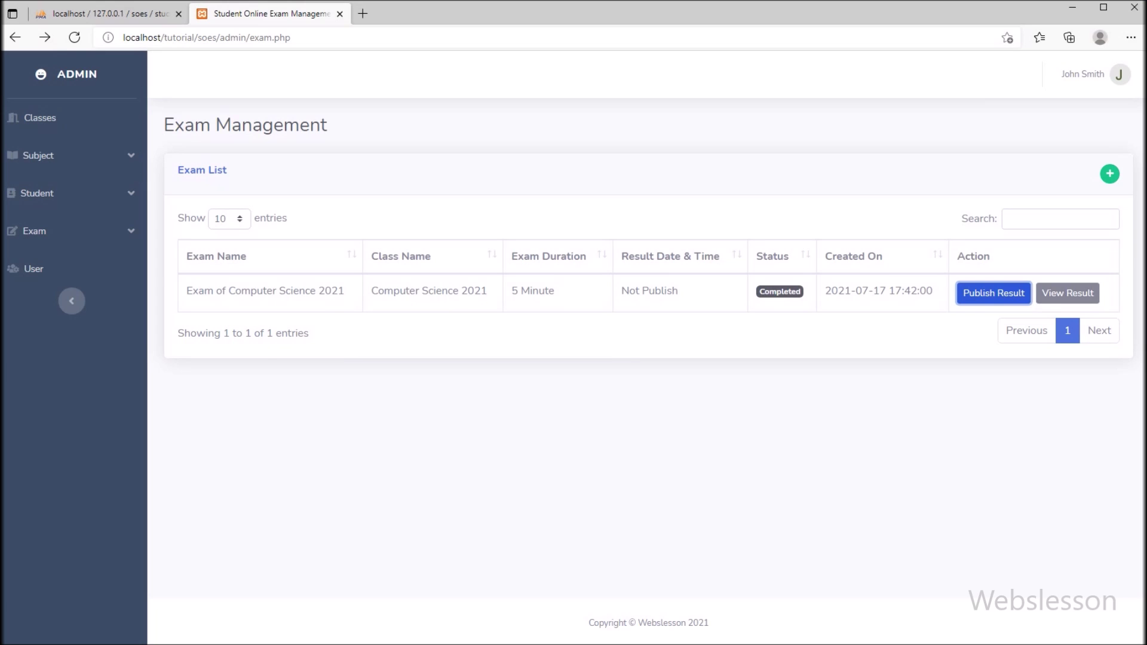
pyautogui.click(994, 293)
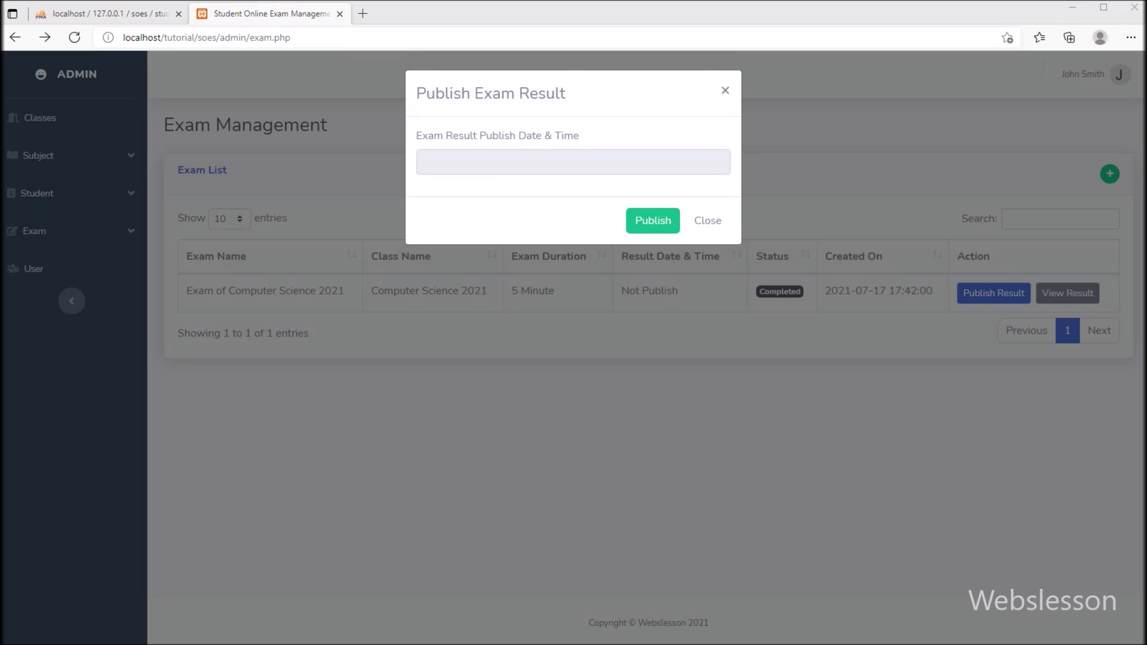
pyautogui.click(573, 161)
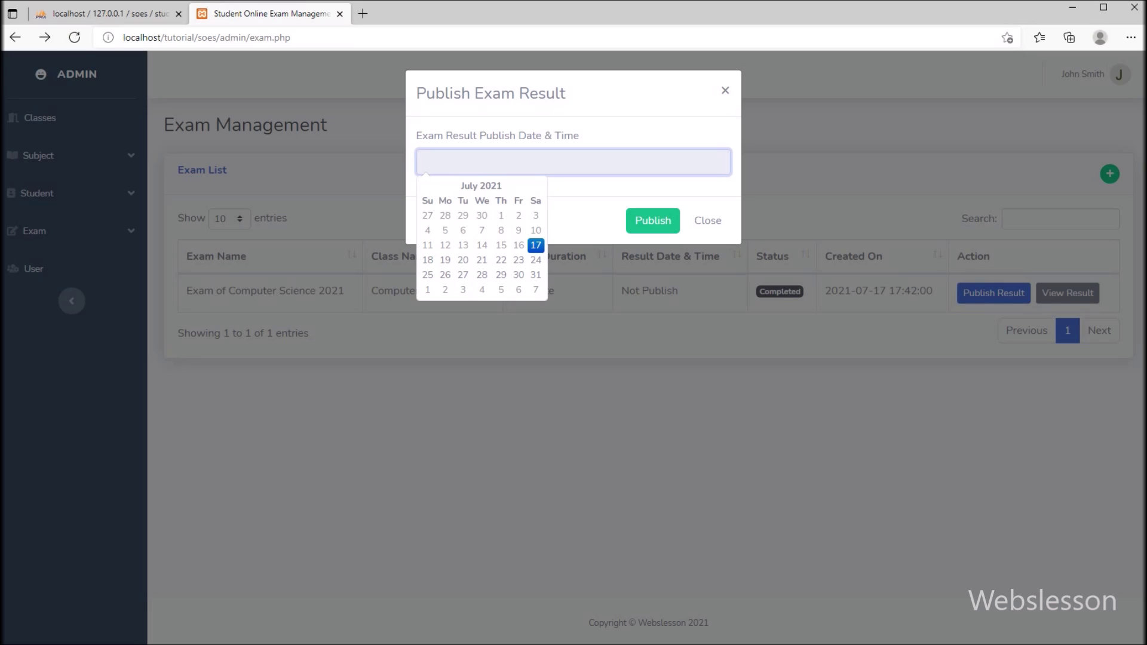
pyautogui.click(536, 245)
pyautogui.click(497, 284)
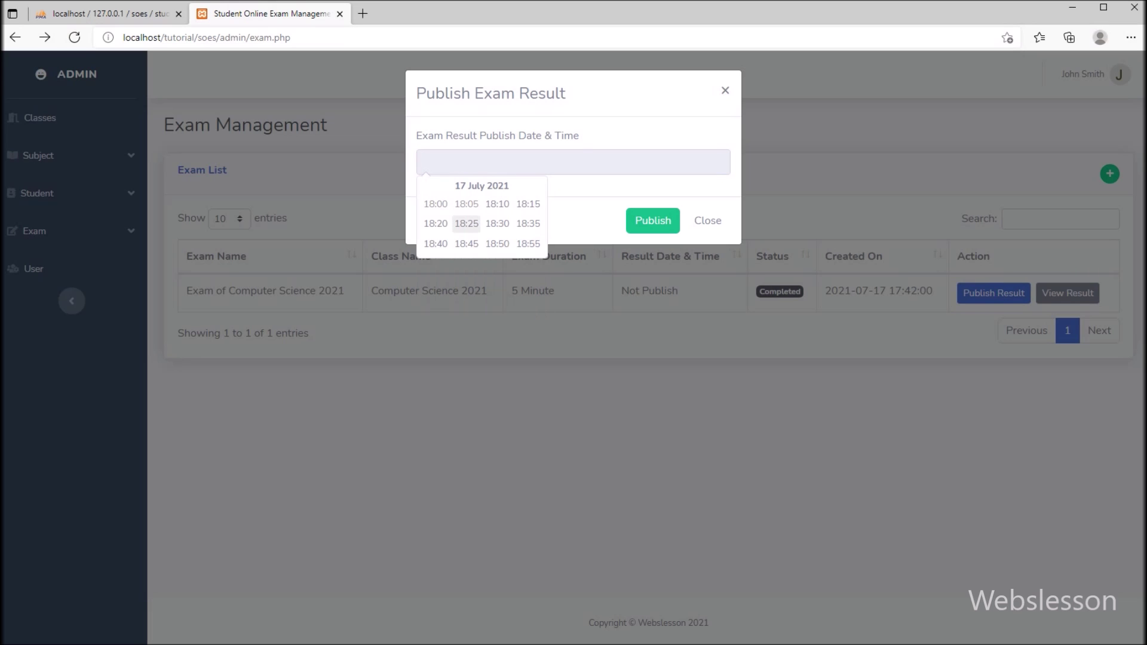
pyautogui.click(497, 204)
pyautogui.click(652, 220)
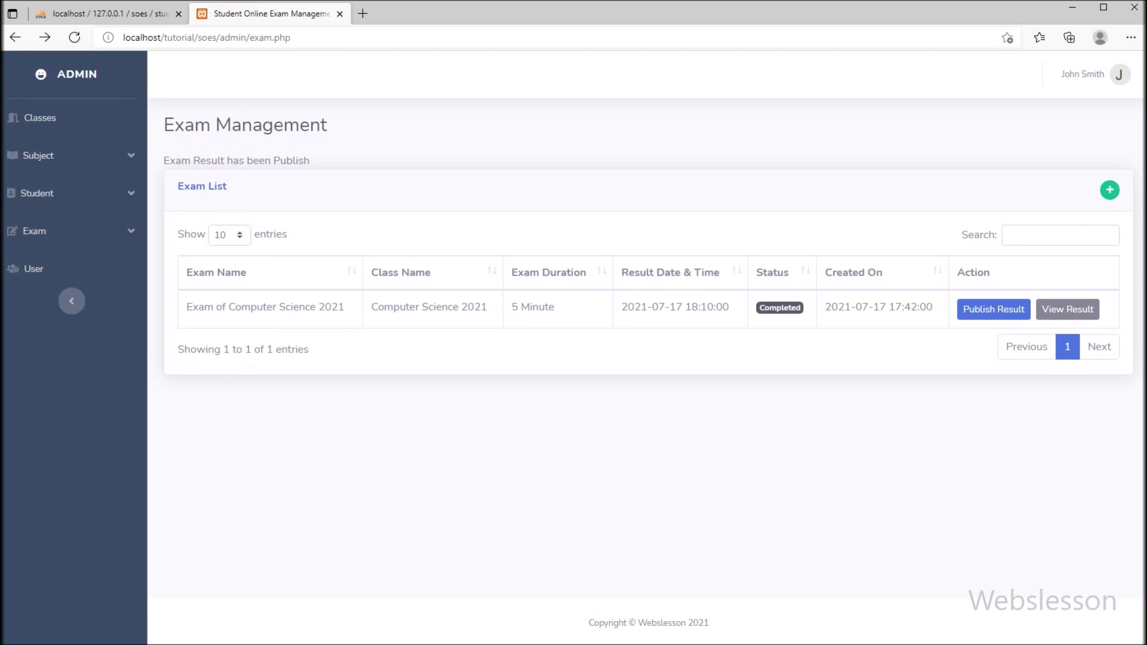
pyautogui.moveTo(729, 306); pyautogui.dragTo(641, 306)
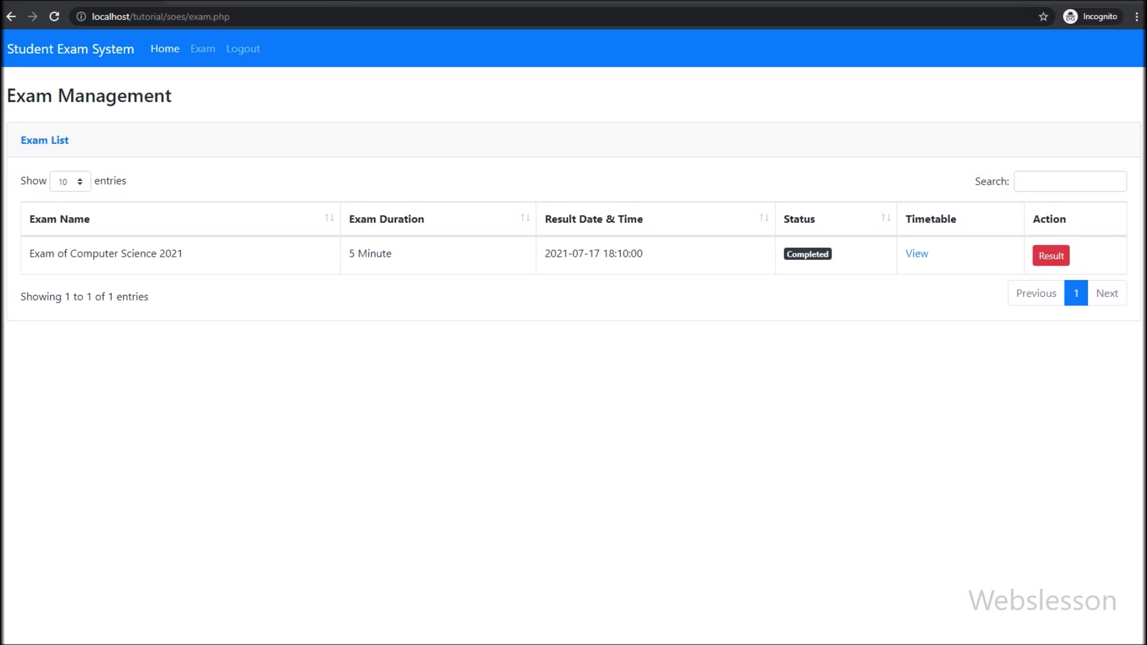
# Open the student's exam result and view the Introduction to PHP Programming result as PDF
pyautogui.click(1051, 256)
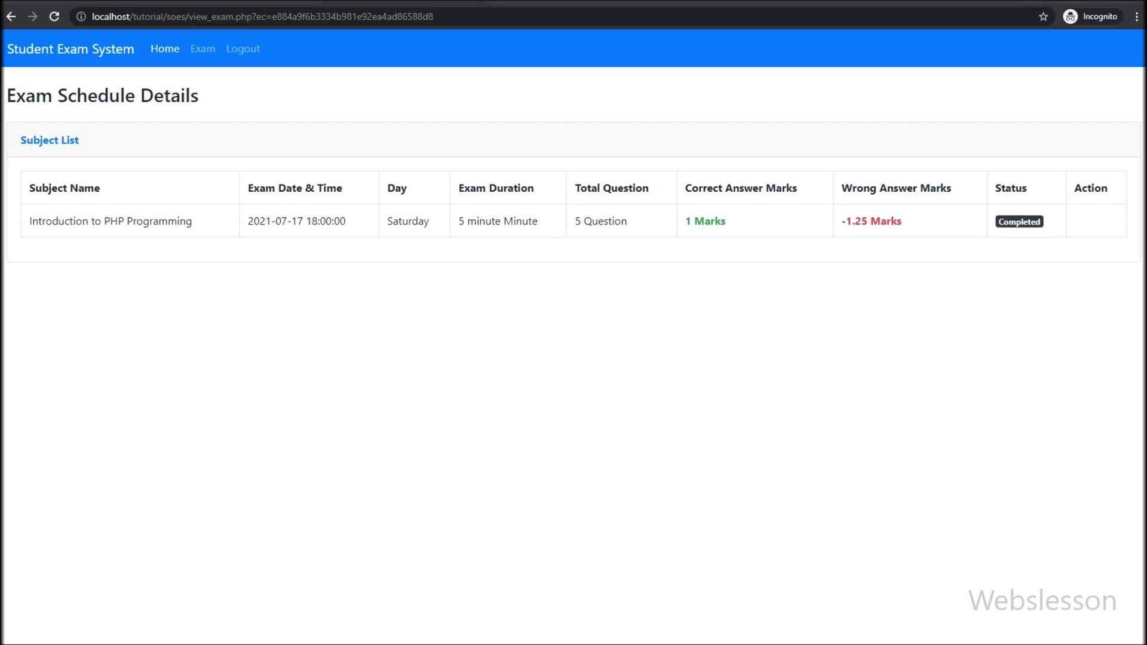
pyautogui.press('F5')
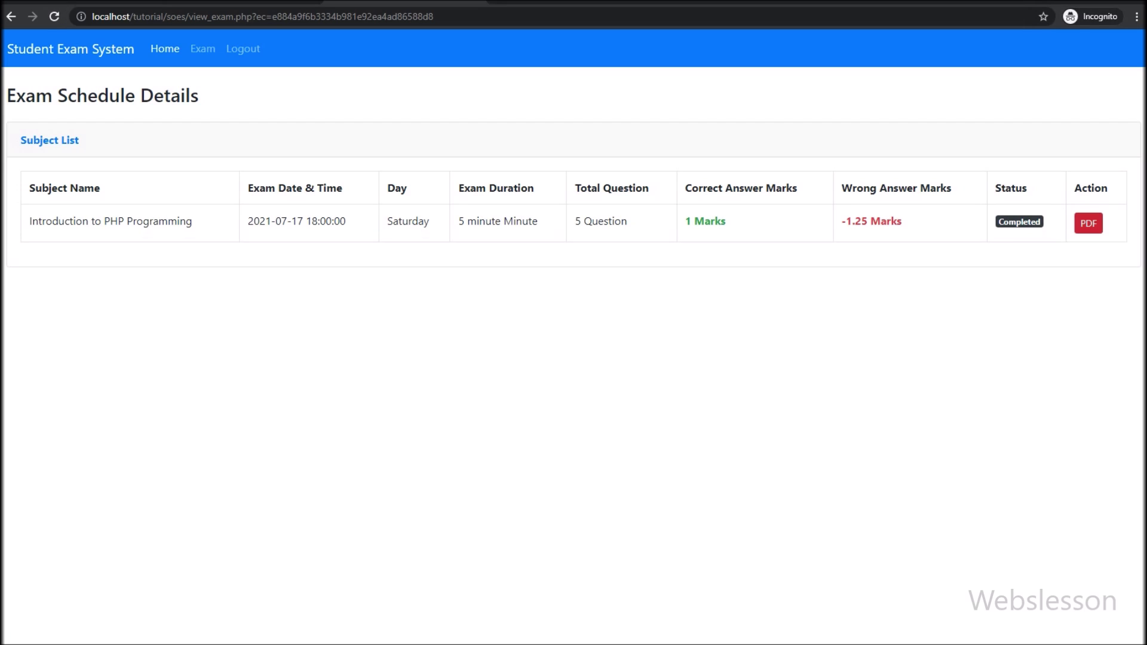
pyautogui.click(1089, 222)
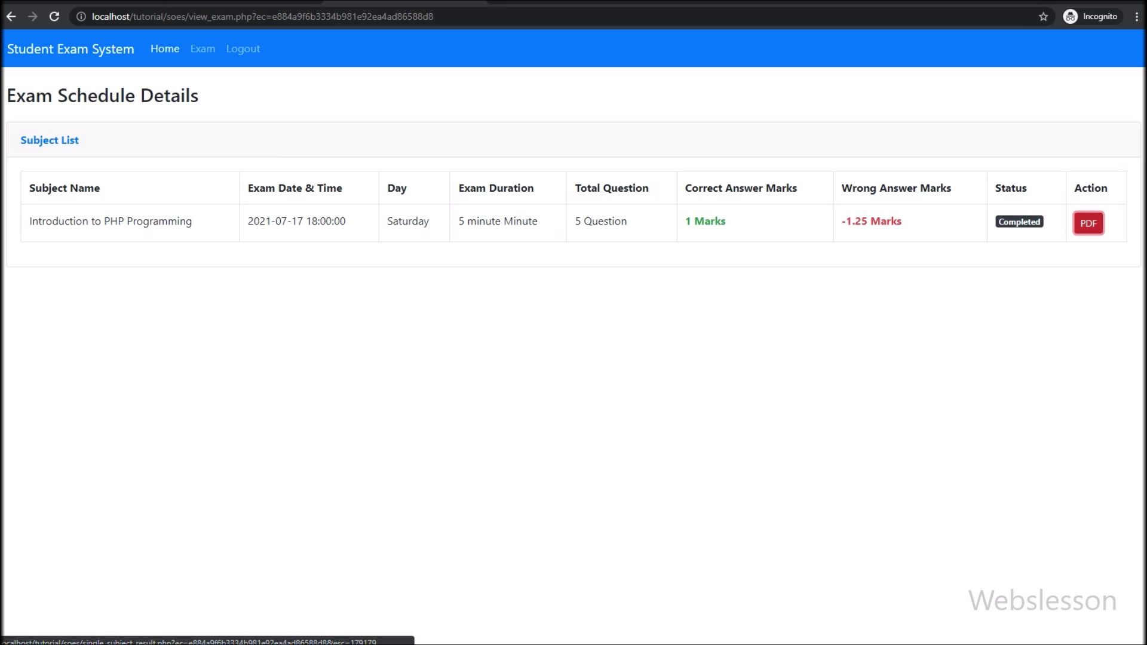